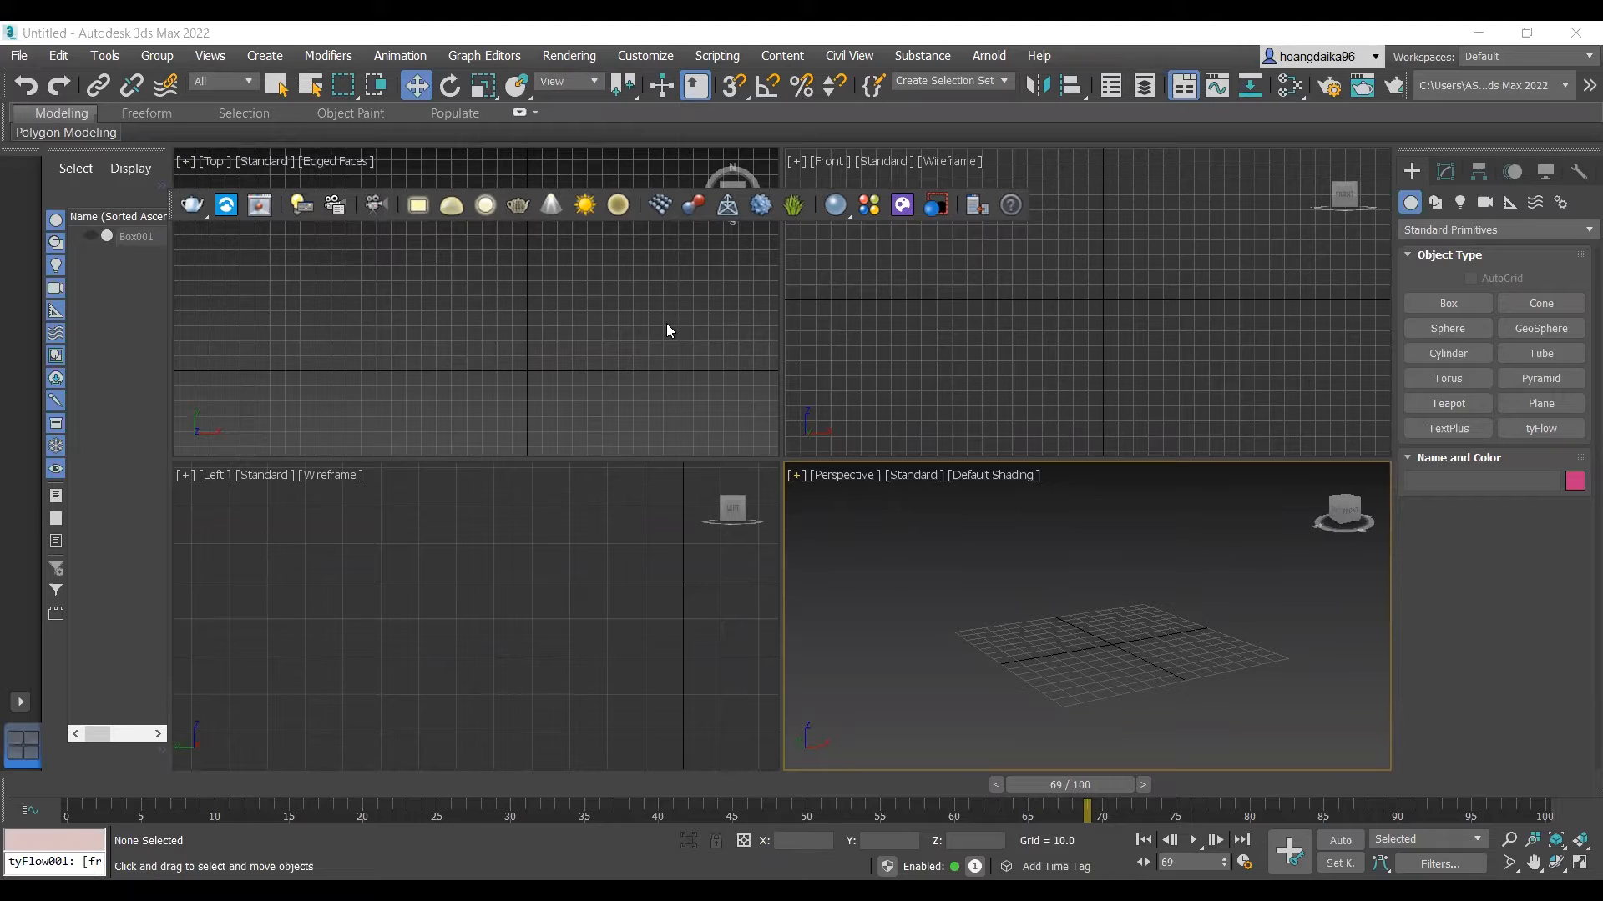
# Step: Create a teapot of radius about 22 and a separate box about 99 × 17 × 90 in the Top view
pyautogui.click(1448, 404)
pyautogui.moveTo(321, 290); pyautogui.dragTo(365, 294)
pyautogui.click(1436, 307)
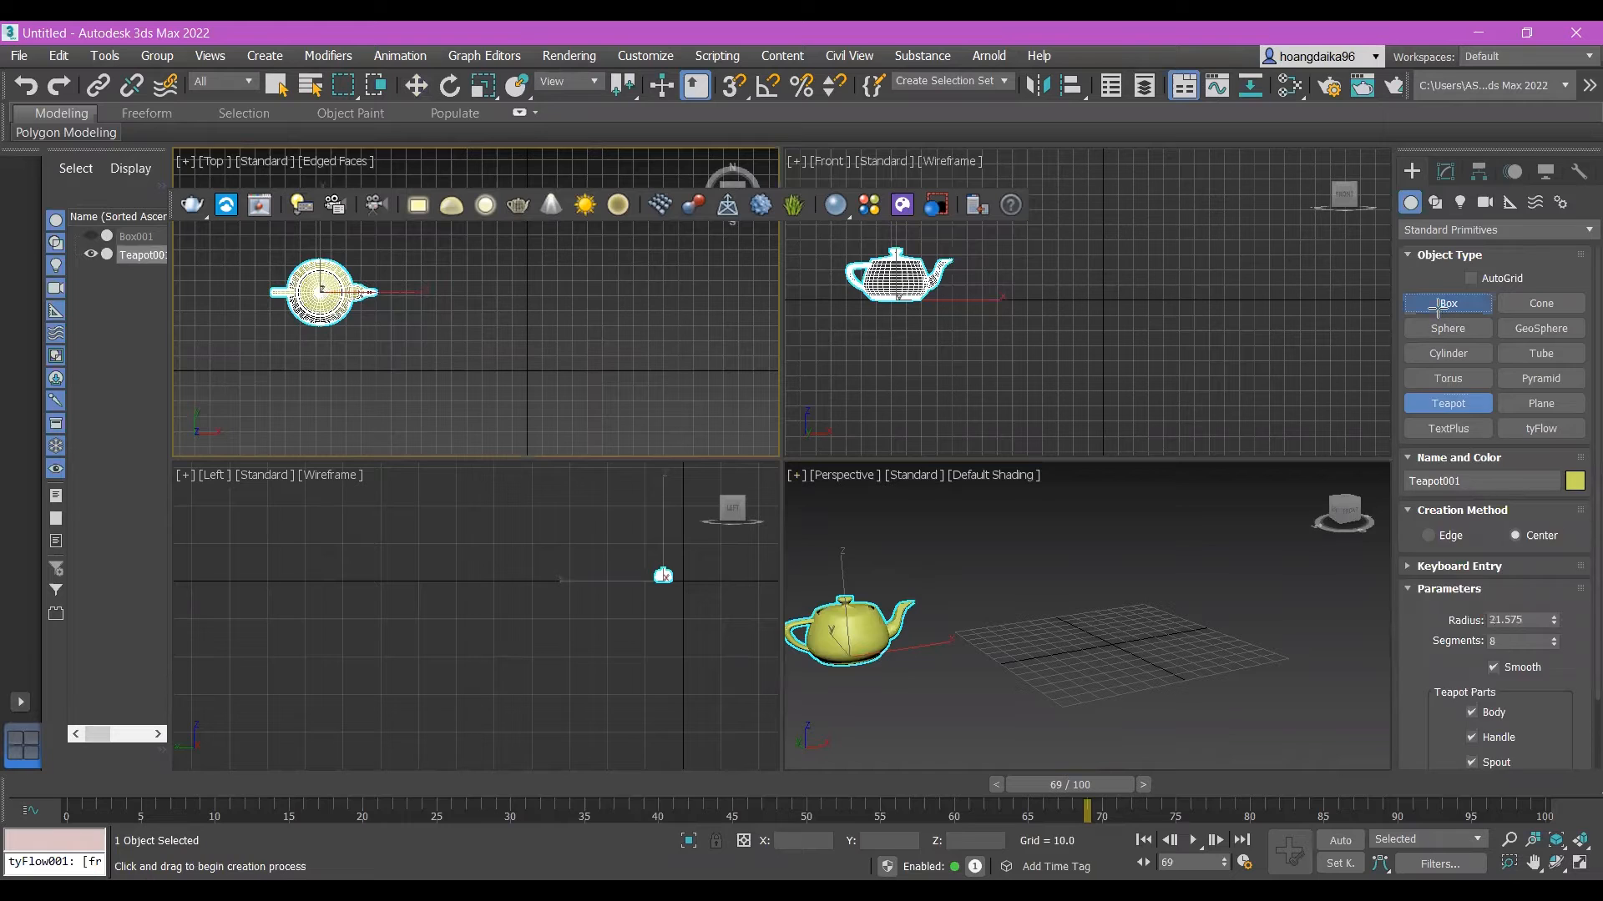
pyautogui.moveTo(588, 238); pyautogui.dragTo(615, 389)
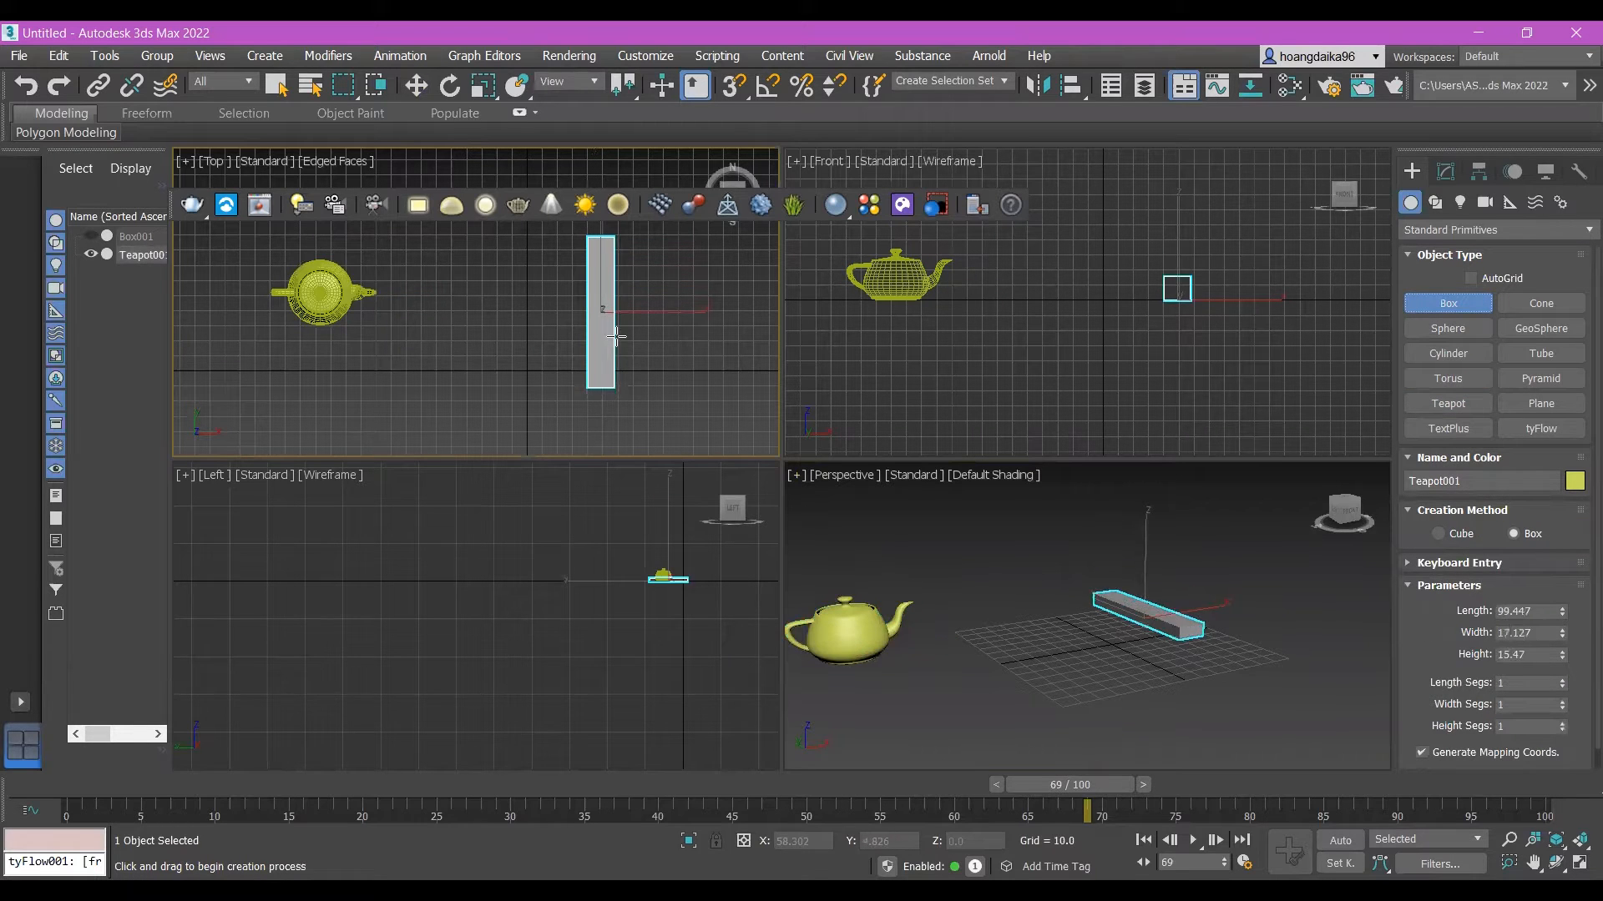
pyautogui.click(615, 250)
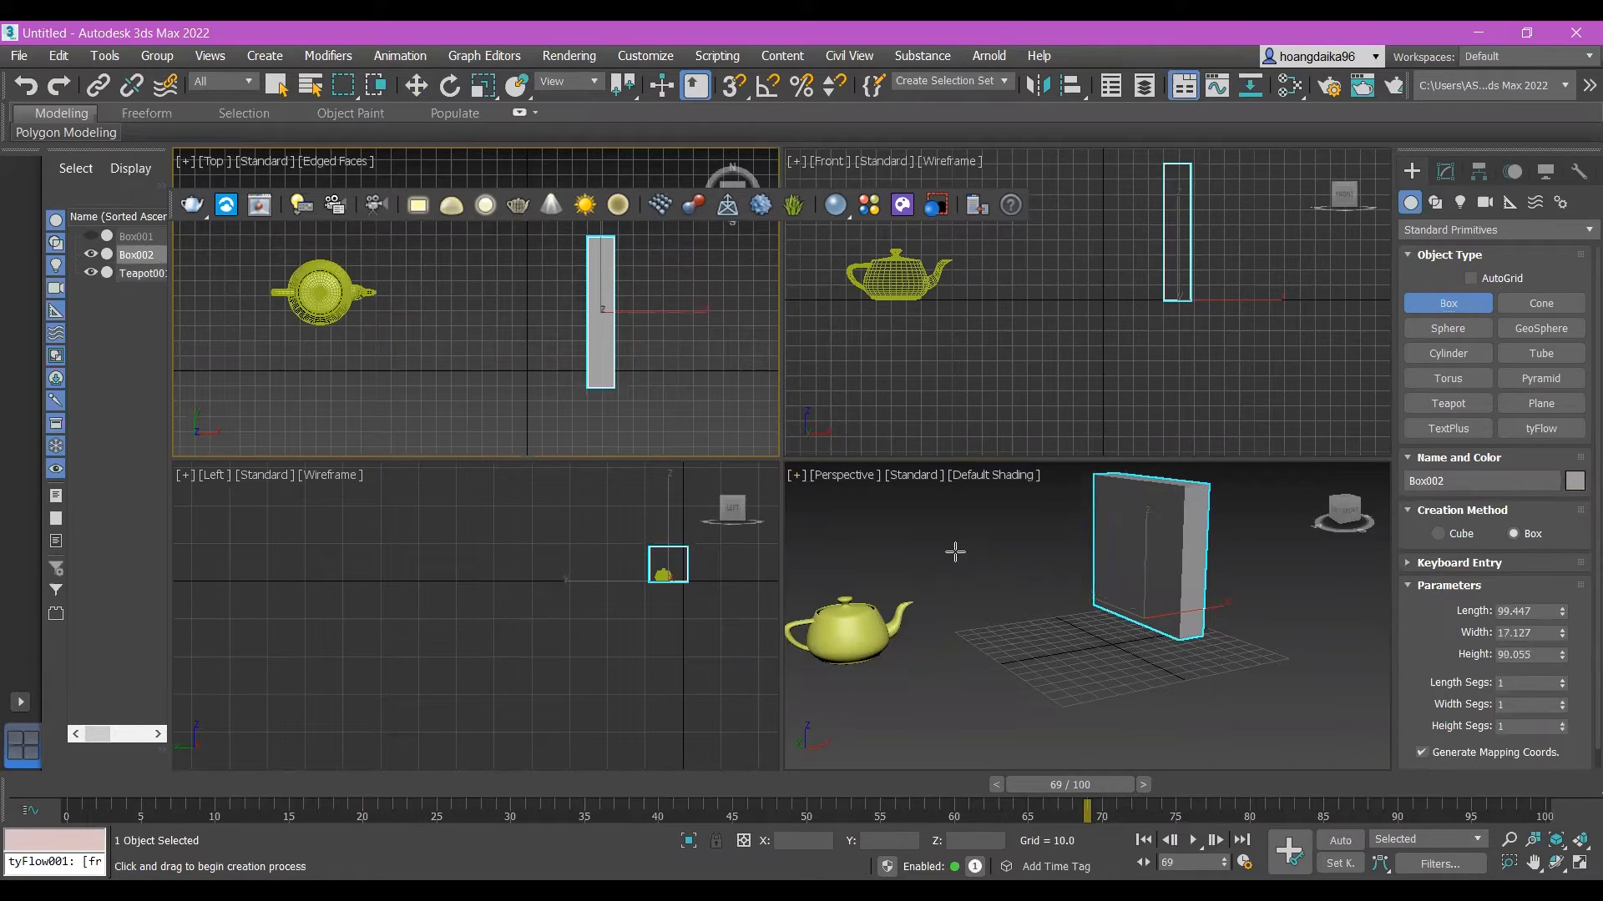
# Step: Maximize the Perspective view and raise the teapot along Z to a height of about 41
pyautogui.click(797, 475)
pyautogui.click(837, 499)
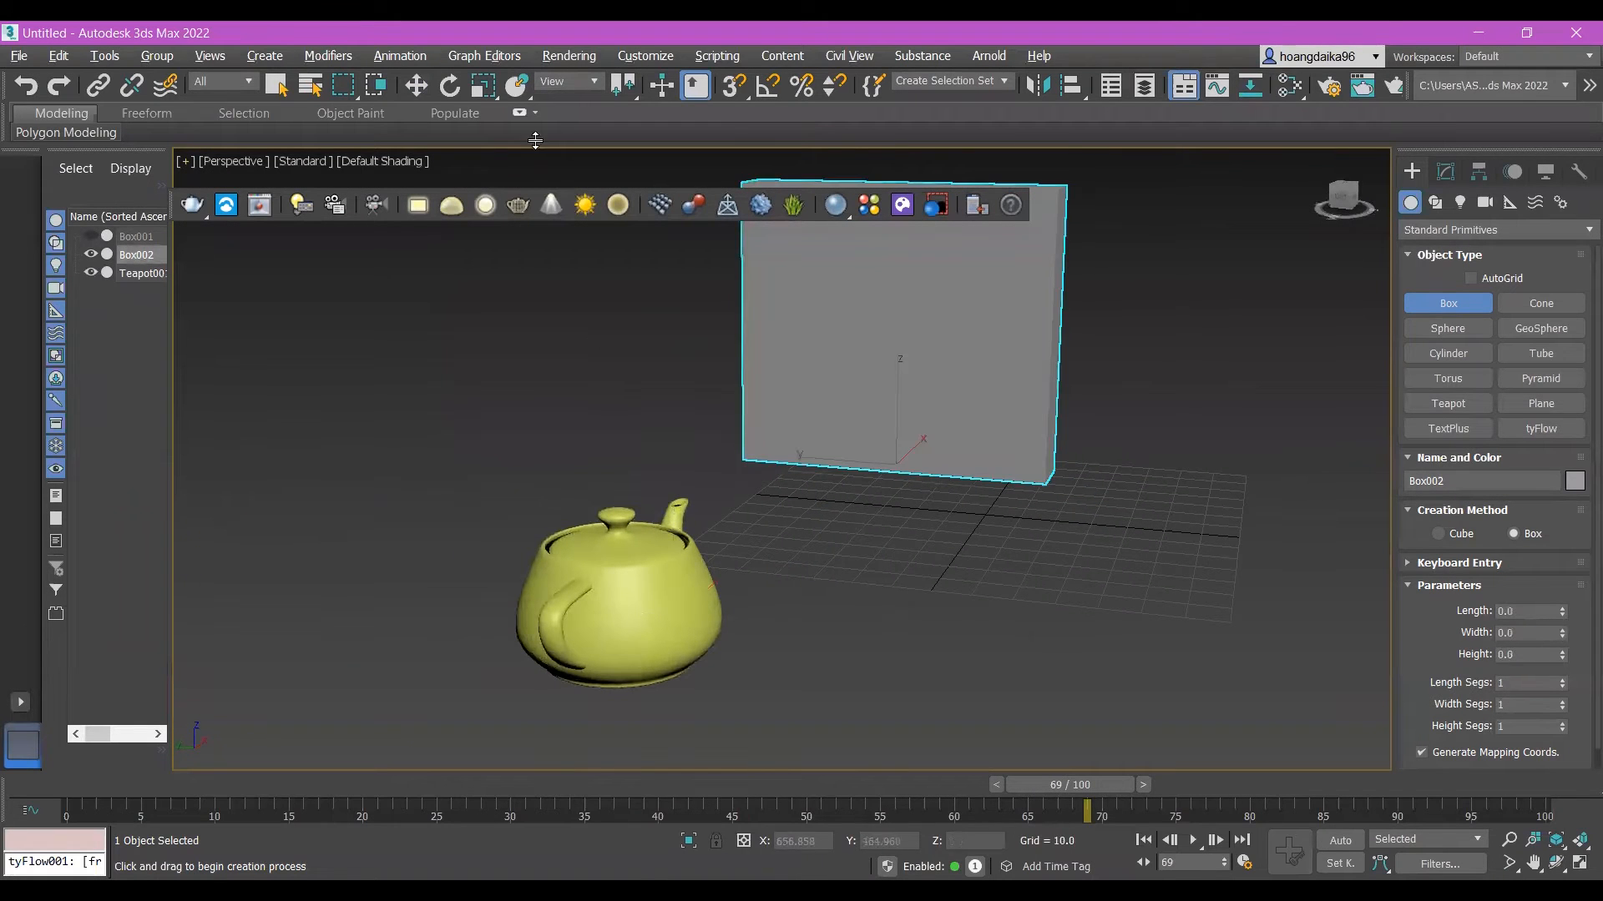
pyautogui.click(417, 86)
pyautogui.click(654, 588)
pyautogui.moveTo(619, 583); pyautogui.dragTo(616, 409)
# Step: Uniformly scale the box up until it stands well above the teapot, then deselect it
pyautogui.keyDown('alt'); pyautogui.moveTo(936, 489); pyautogui.dragTo(816, 498, button='middle'); pyautogui.keyUp('alt')
pyautogui.scroll(-5, 814, 494)
pyautogui.keyDown('alt'); pyautogui.moveTo(983, 526); pyautogui.dragTo(954, 511, button='middle'); pyautogui.keyUp('alt')
pyautogui.click(1017, 438)
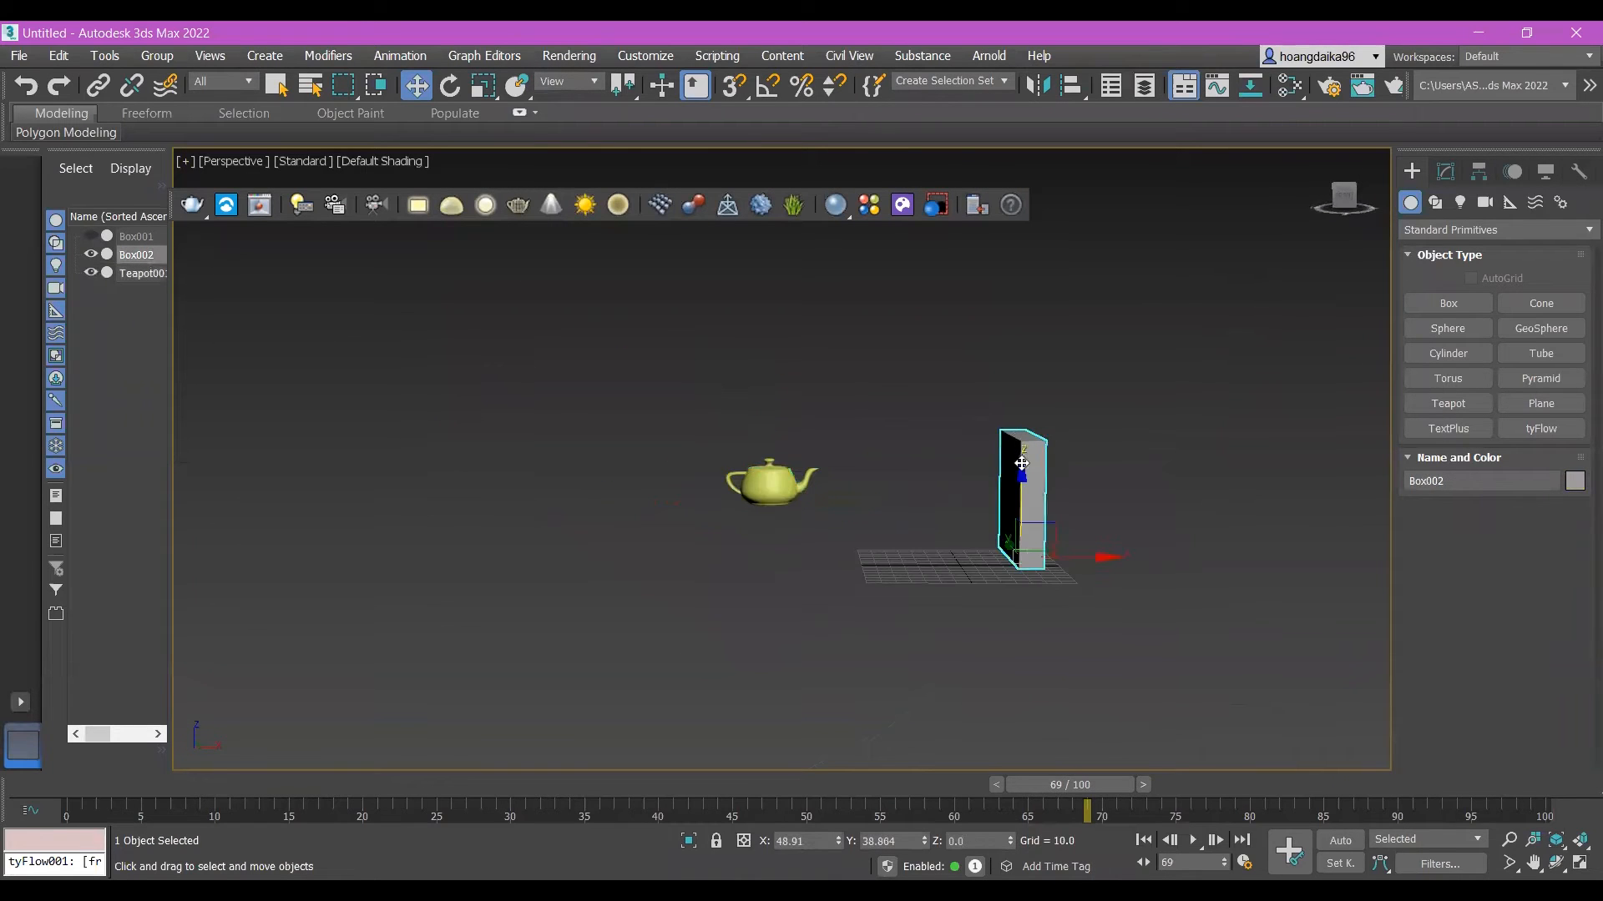
pyautogui.click(484, 85)
pyautogui.moveTo(1023, 496); pyautogui.dragTo(993, 426)
pyautogui.click(864, 435)
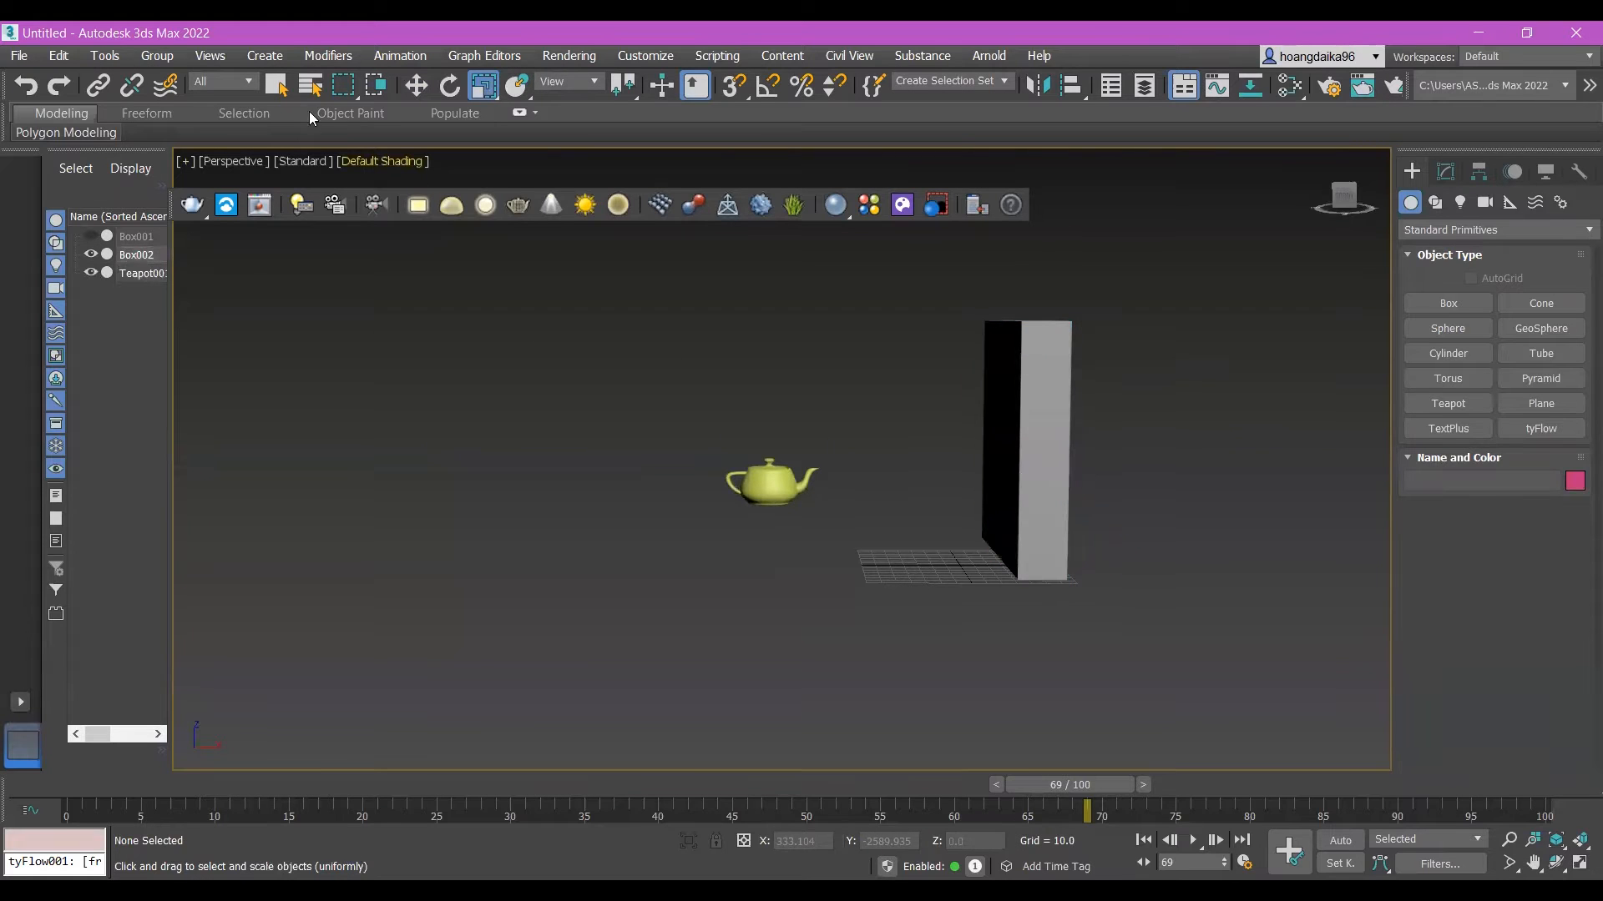
# Step: Move the teapot along X away from the box, to about X -204
pyautogui.click(418, 86)
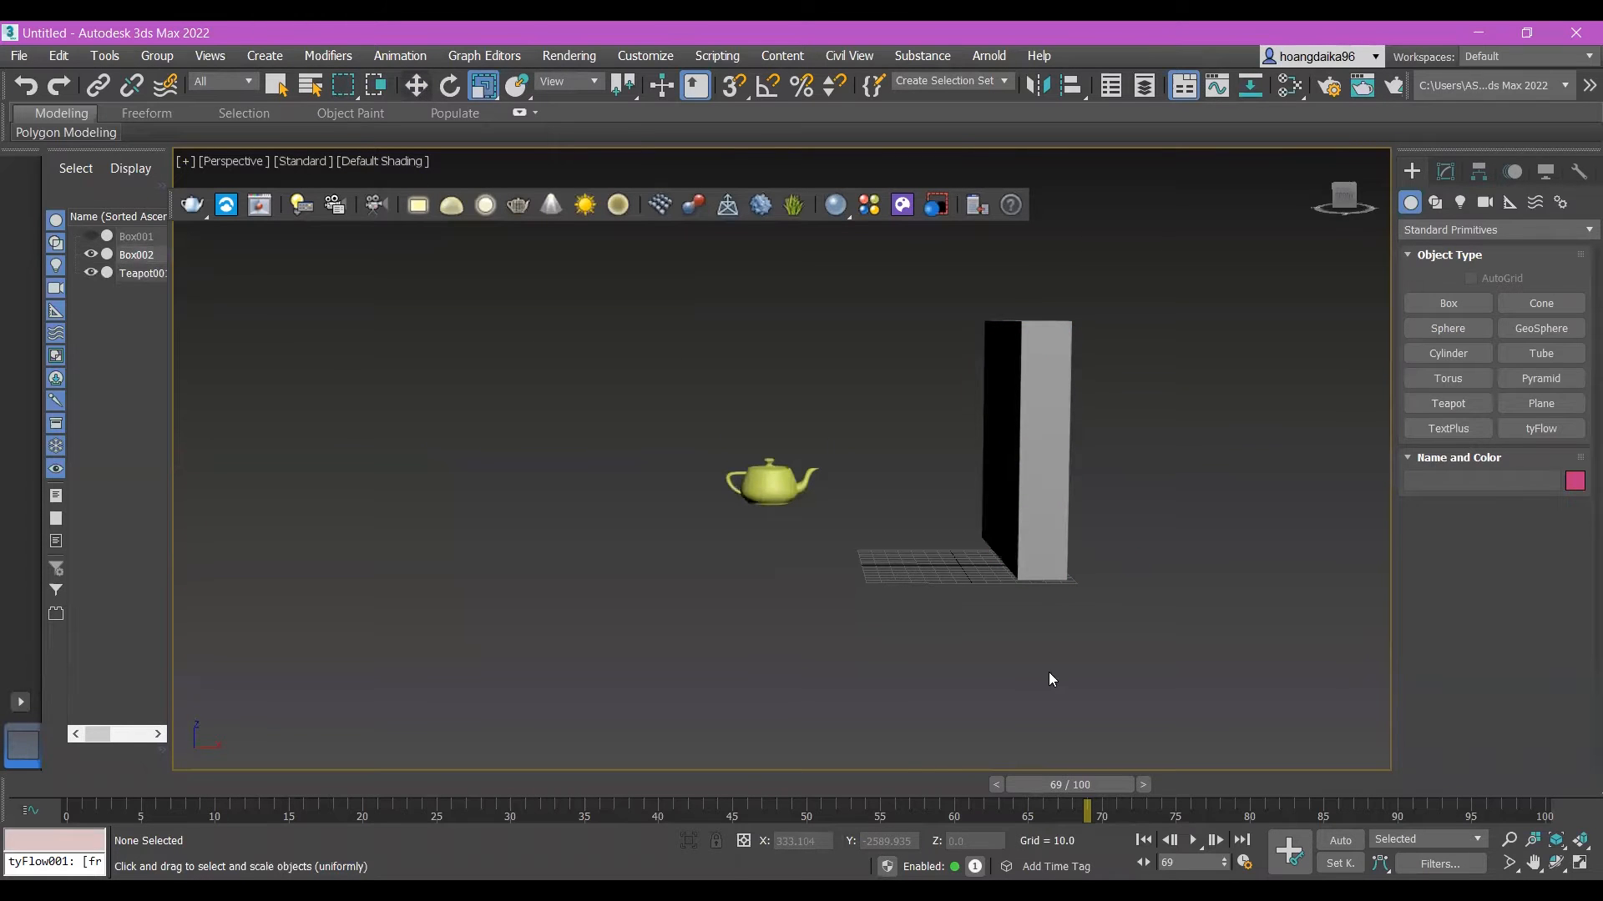
pyautogui.click(774, 497)
pyautogui.click(859, 501)
pyautogui.click(783, 482)
pyautogui.moveTo(848, 499); pyautogui.dragTo(757, 499)
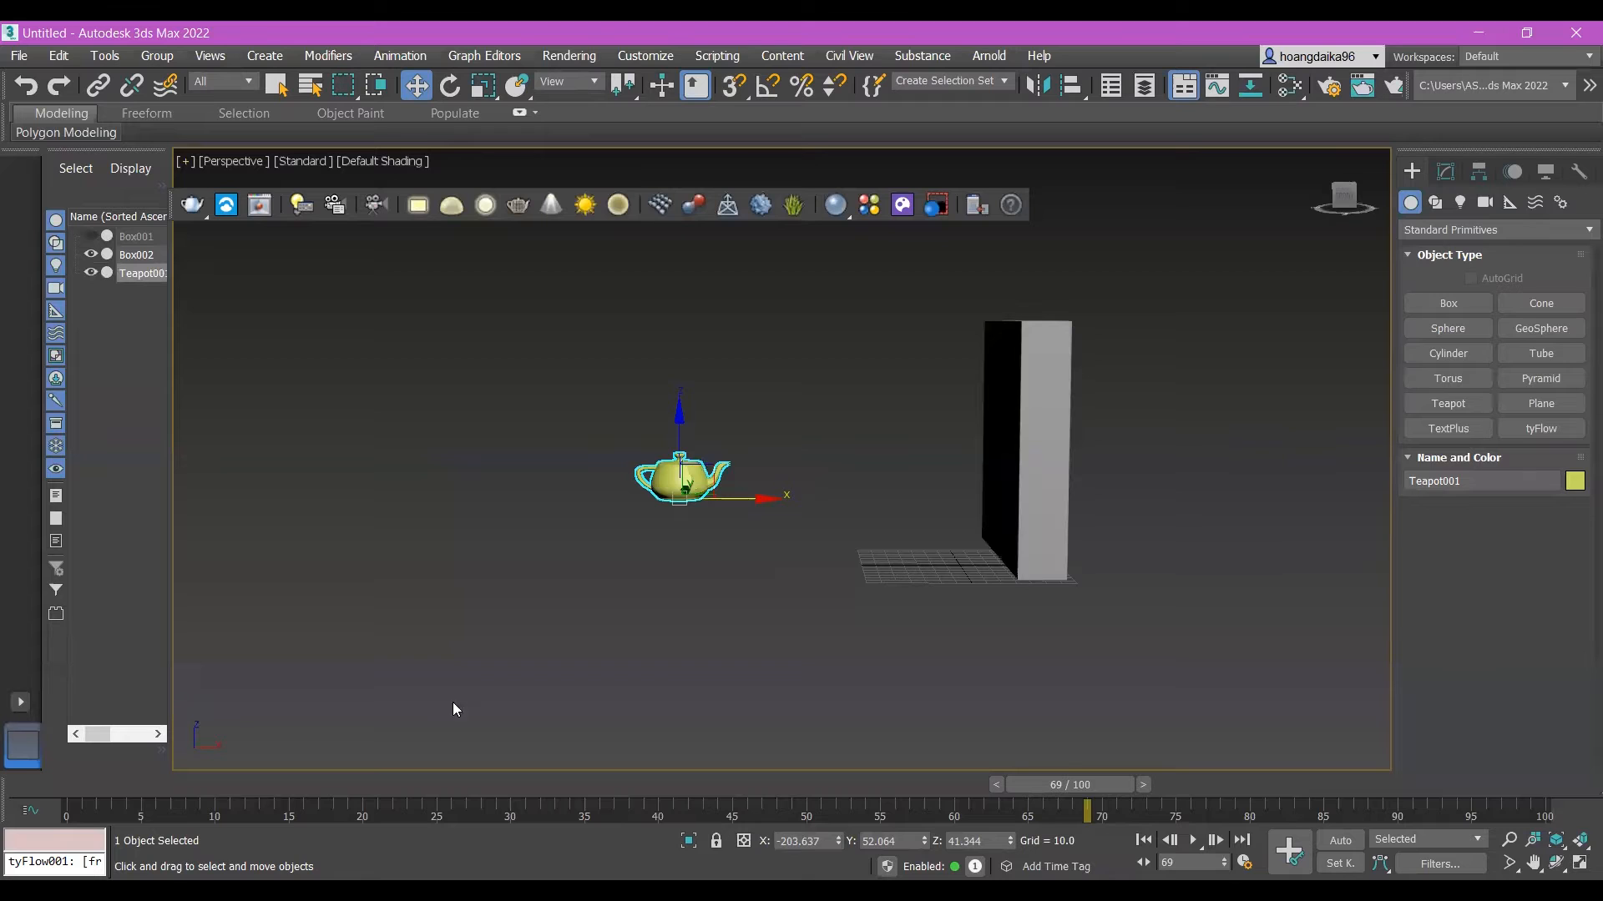
# Step: Enable Auto Key from frame 0 and key the teapot at frame 16, moved toward the box to about X -119
pyautogui.moveTo(1098, 789); pyautogui.dragTo(181, 744)
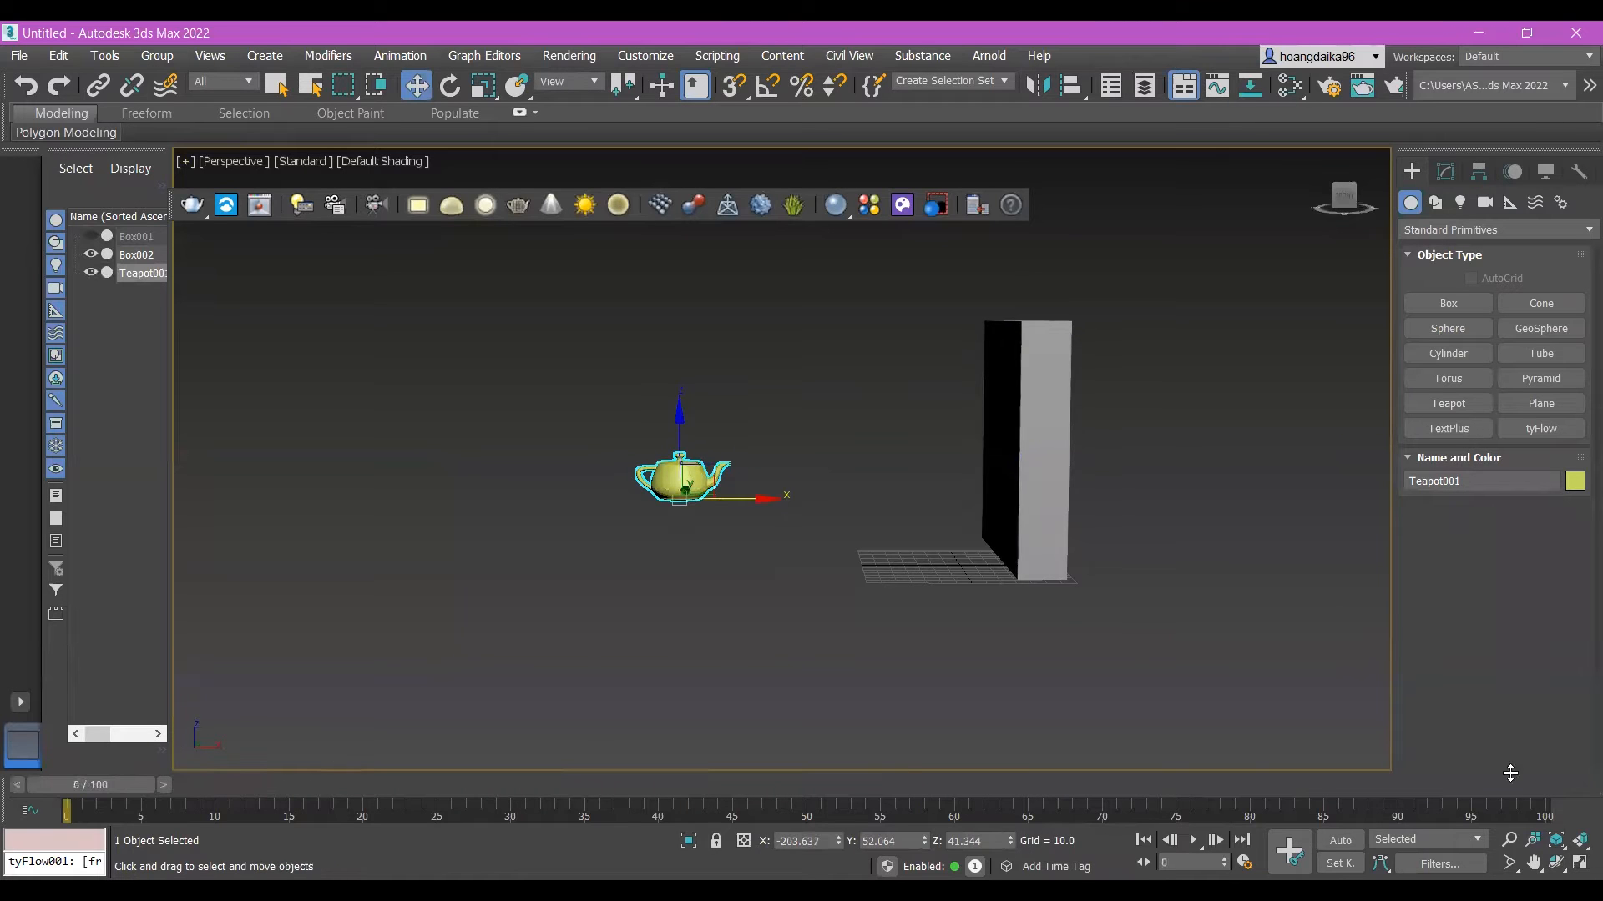
pyautogui.click(1340, 841)
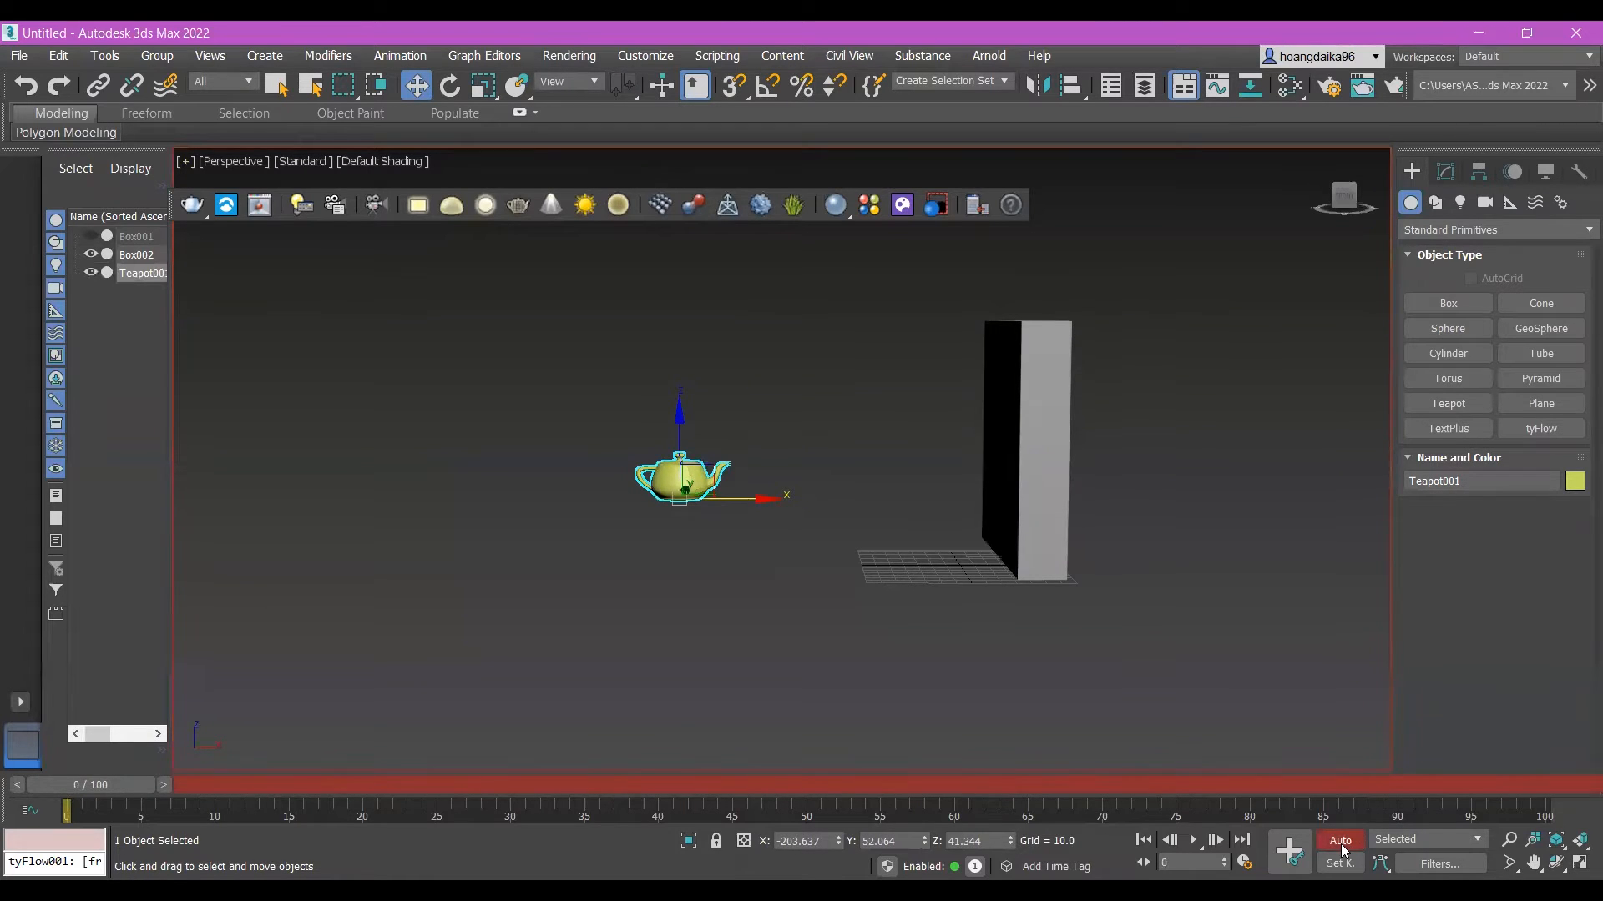
pyautogui.moveTo(99, 786); pyautogui.dragTo(324, 779)
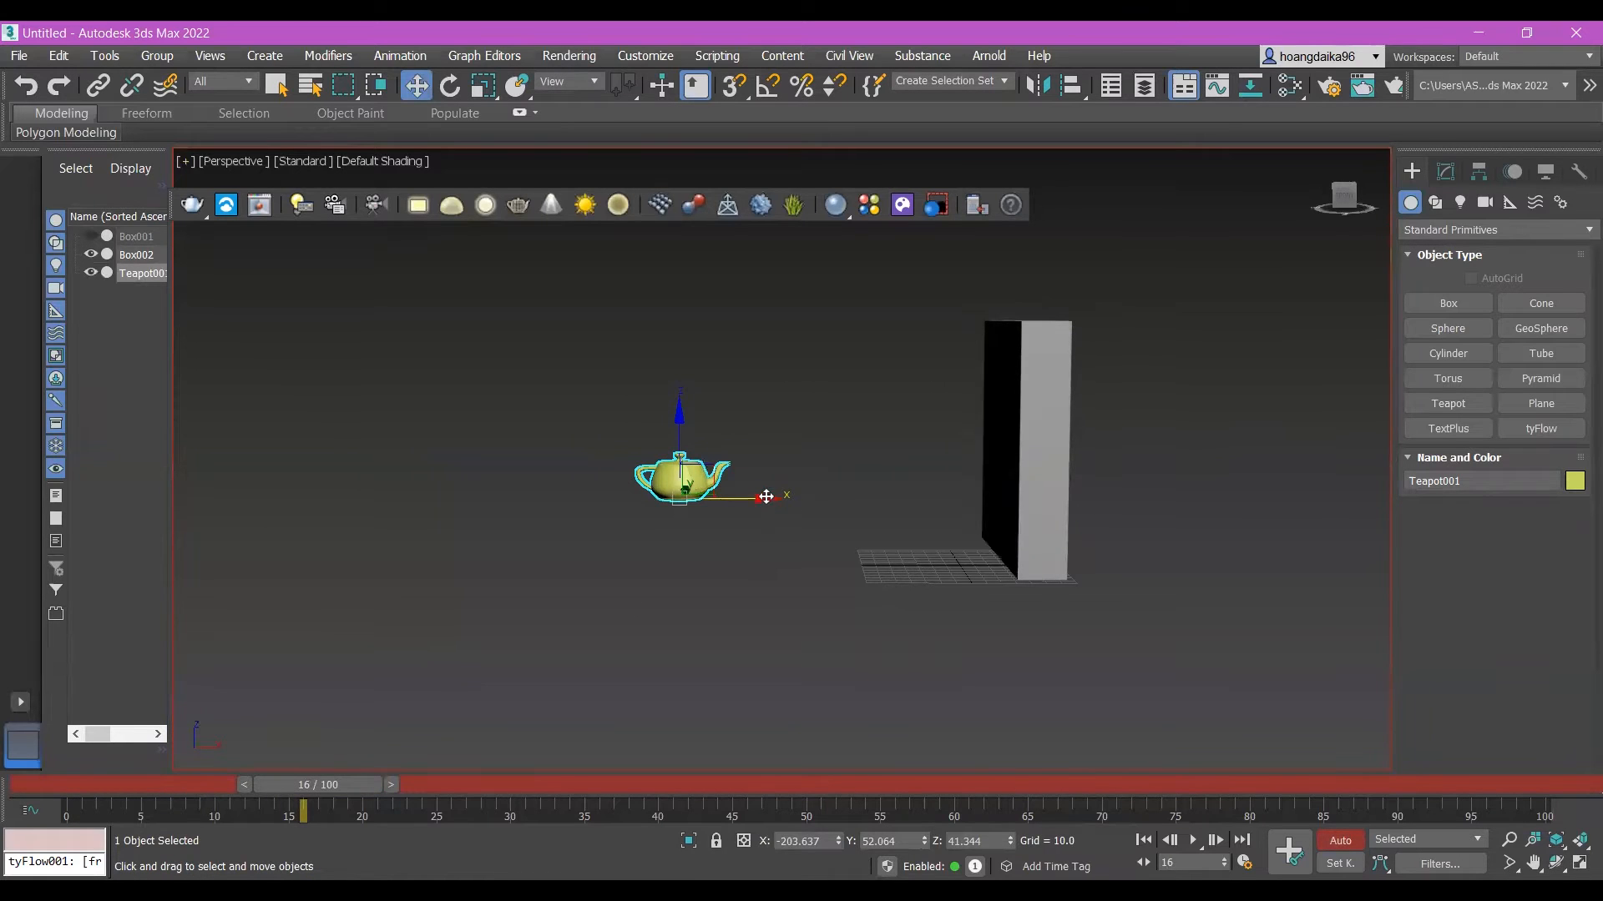
pyautogui.moveTo(766, 496); pyautogui.dragTo(880, 497)
# Step: Key the teapot at successive frames from 30 to 82, advancing it along X through the box and out the far side
pyautogui.moveTo(372, 783); pyautogui.dragTo(576, 783)
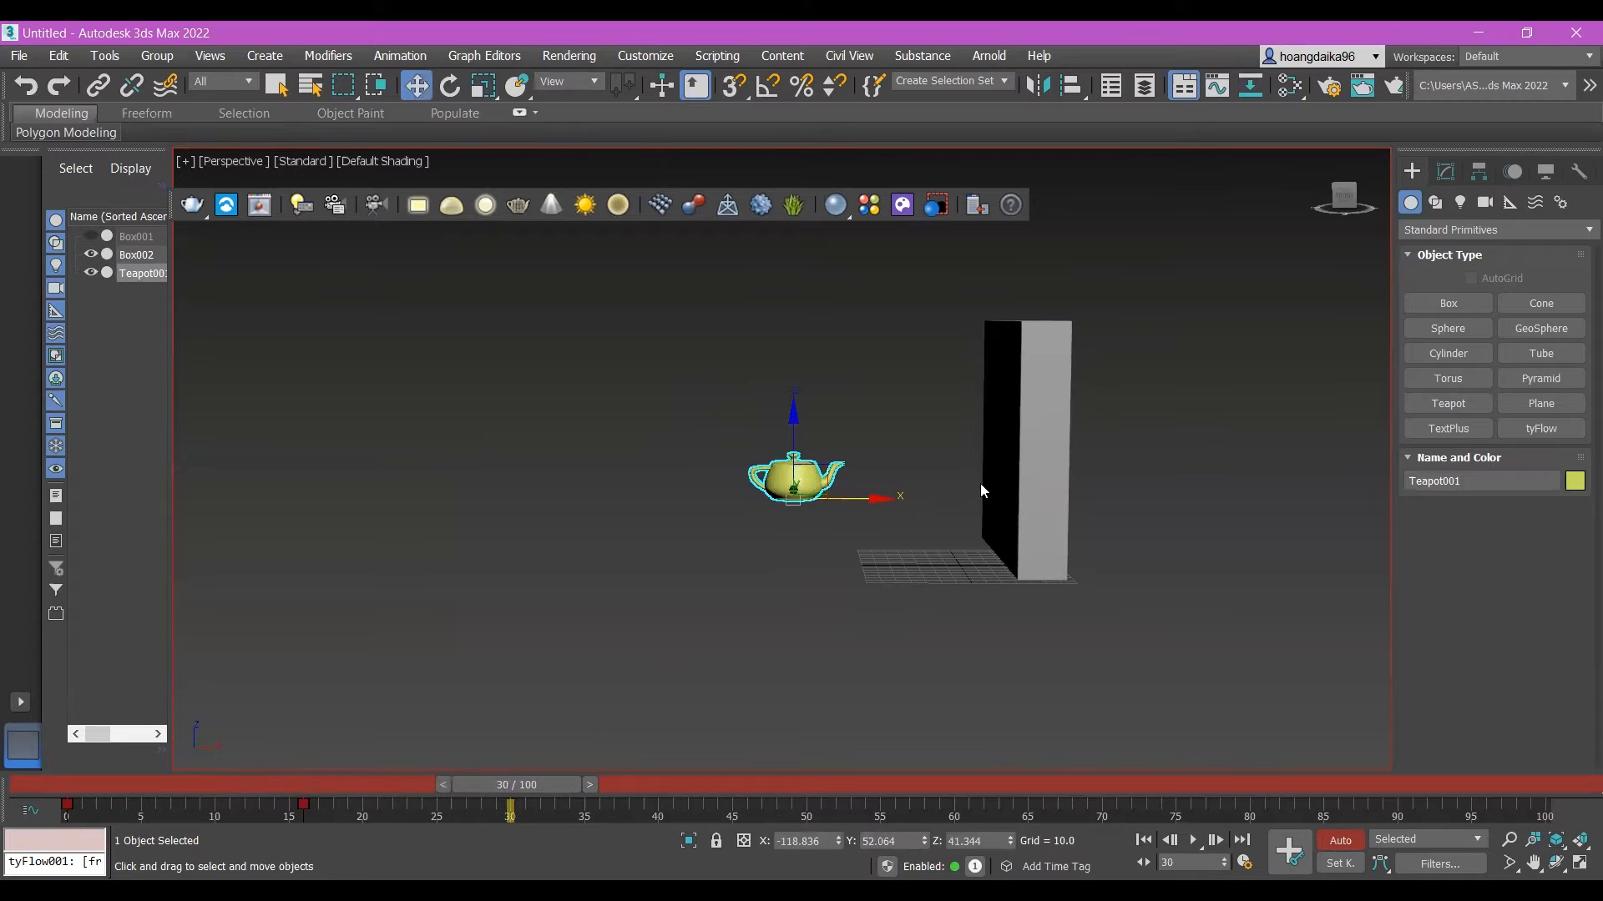
pyautogui.moveTo(880, 499); pyautogui.dragTo(1003, 498)
pyautogui.moveTo(578, 783); pyautogui.dragTo(771, 759)
pyautogui.moveTo(1008, 499); pyautogui.dragTo(1043, 497)
pyautogui.moveTo(778, 783); pyautogui.dragTo(1031, 773)
pyautogui.moveTo(1039, 497); pyautogui.dragTo(1169, 497)
pyautogui.moveTo(1021, 784); pyautogui.dragTo(1287, 755)
pyautogui.moveTo(1173, 499); pyautogui.dragTo(1390, 512)
pyautogui.click(1156, 609)
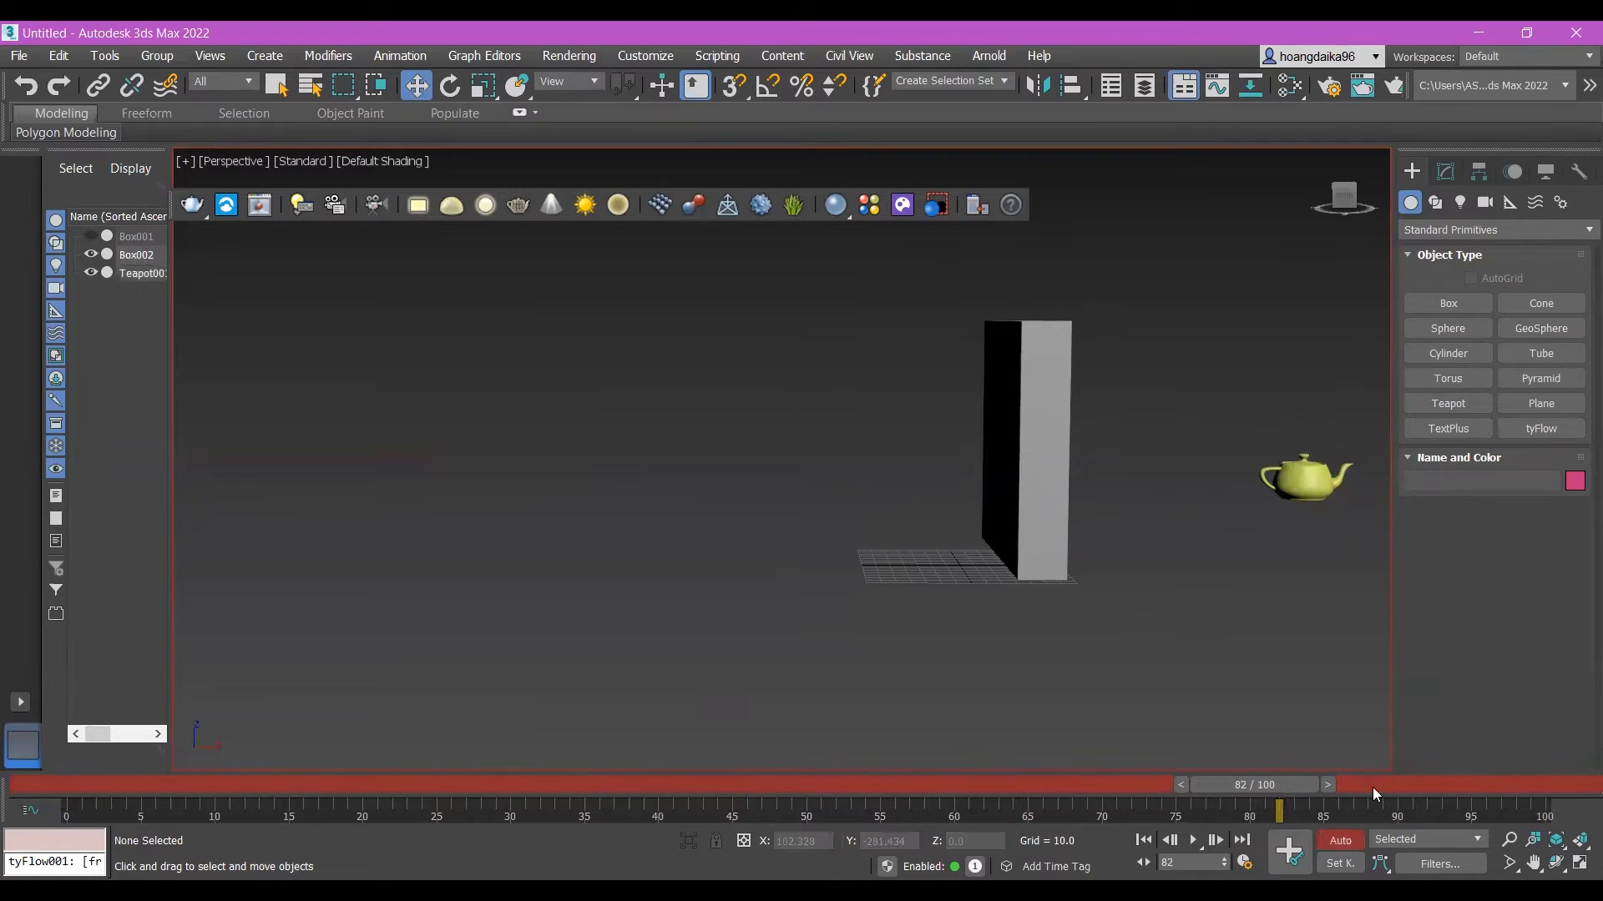
# Step: Turn off Auto Key and return the timeline to frame 0
pyautogui.click(1339, 840)
pyautogui.moveTo(1292, 785); pyautogui.dragTo(50, 780)
pyautogui.press('w')
# Step: Create a tyFlow object beside the teapot and open its editor
pyautogui.click(1538, 430)
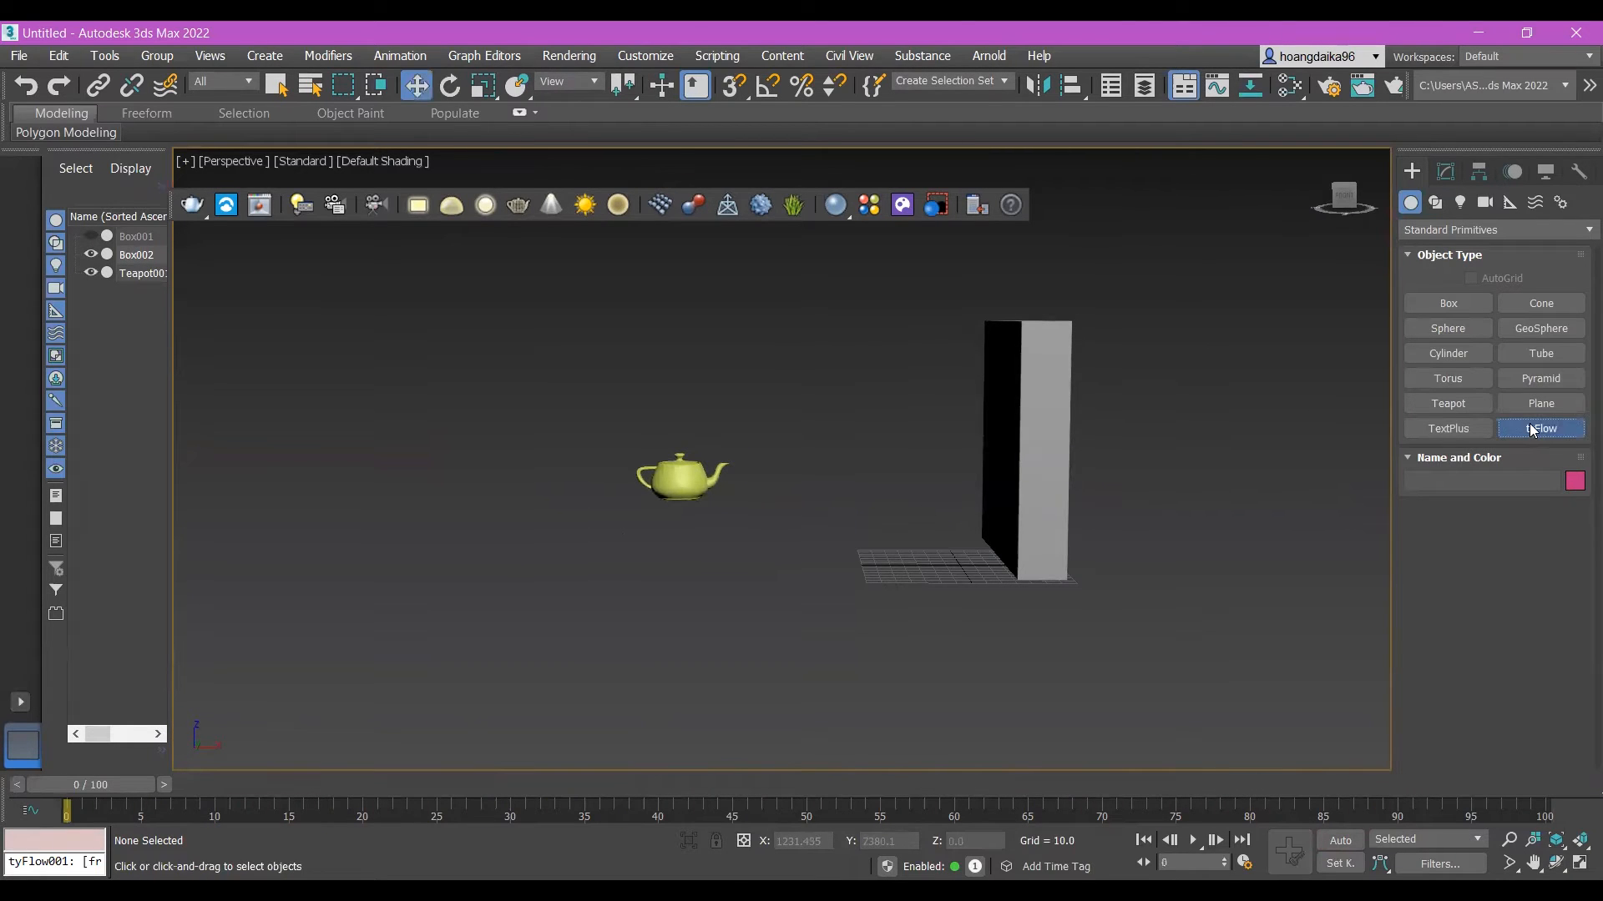
pyautogui.click(431, 537)
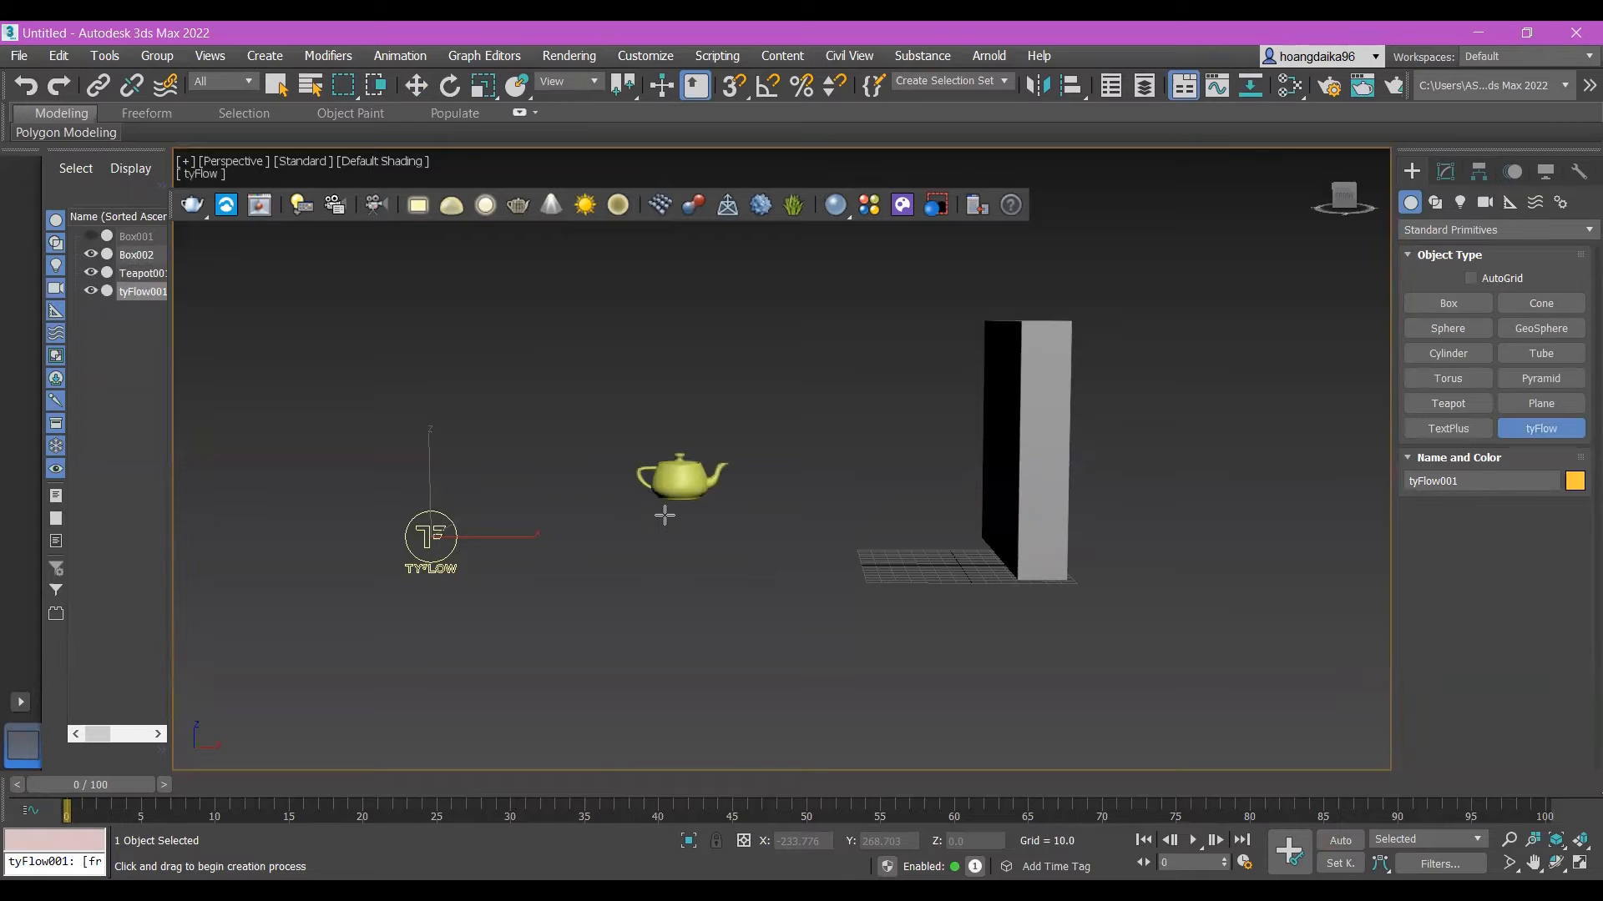
pyautogui.click(1456, 173)
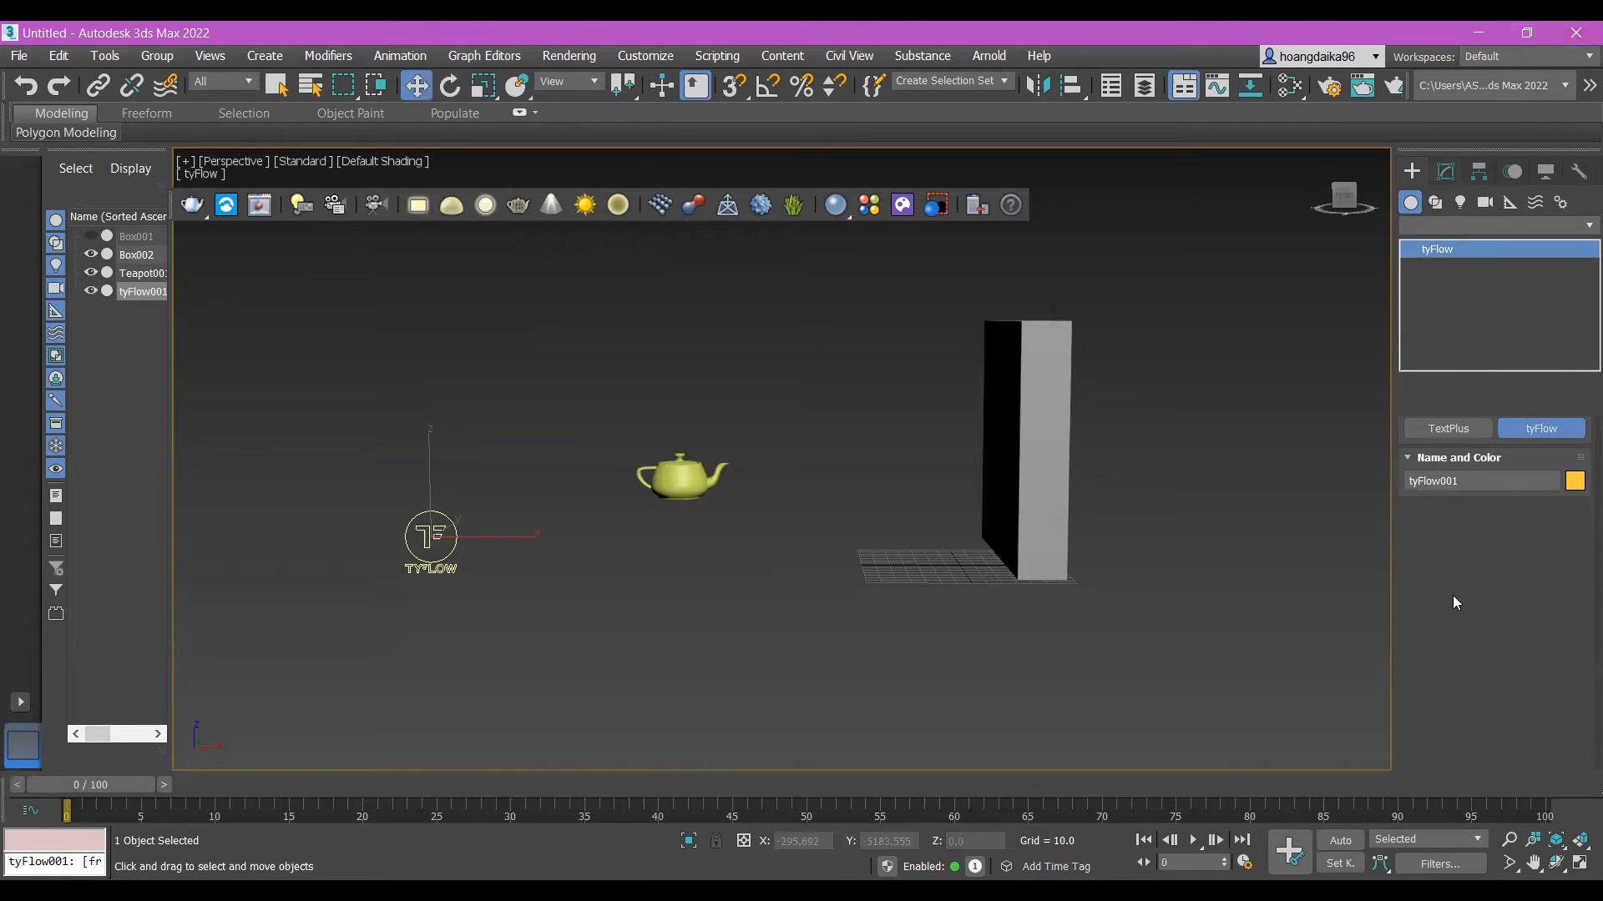
pyautogui.click(1496, 489)
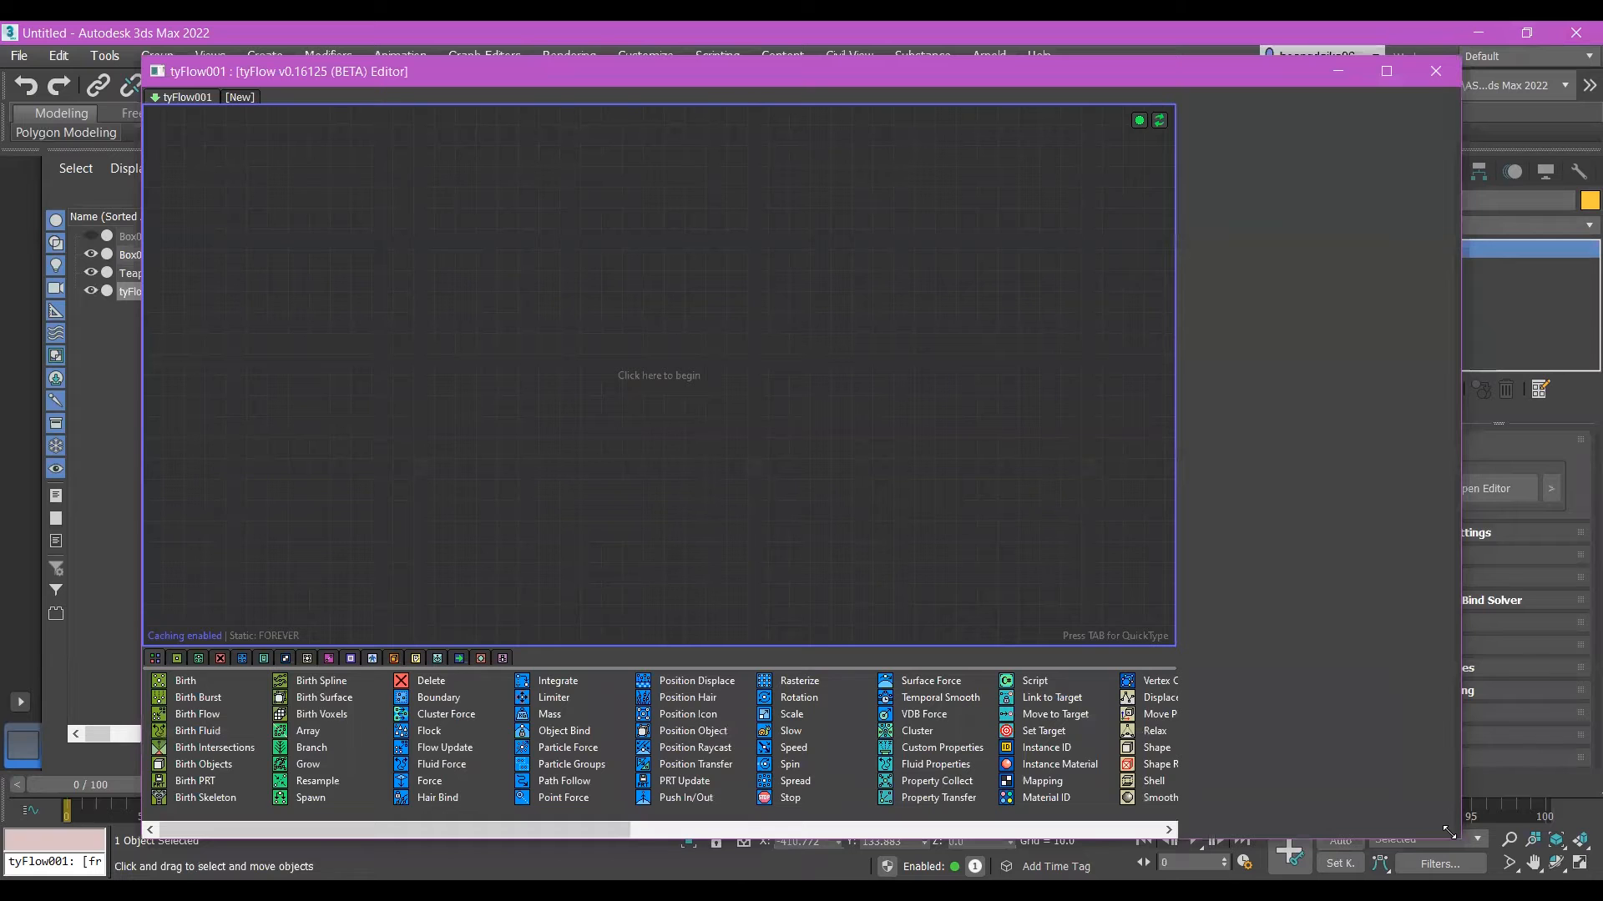
# Step: Shrink and reposition the tyFlow editor window so that the box in the scene stays visible
pyautogui.moveTo(1449, 832); pyautogui.dragTo(938, 593)
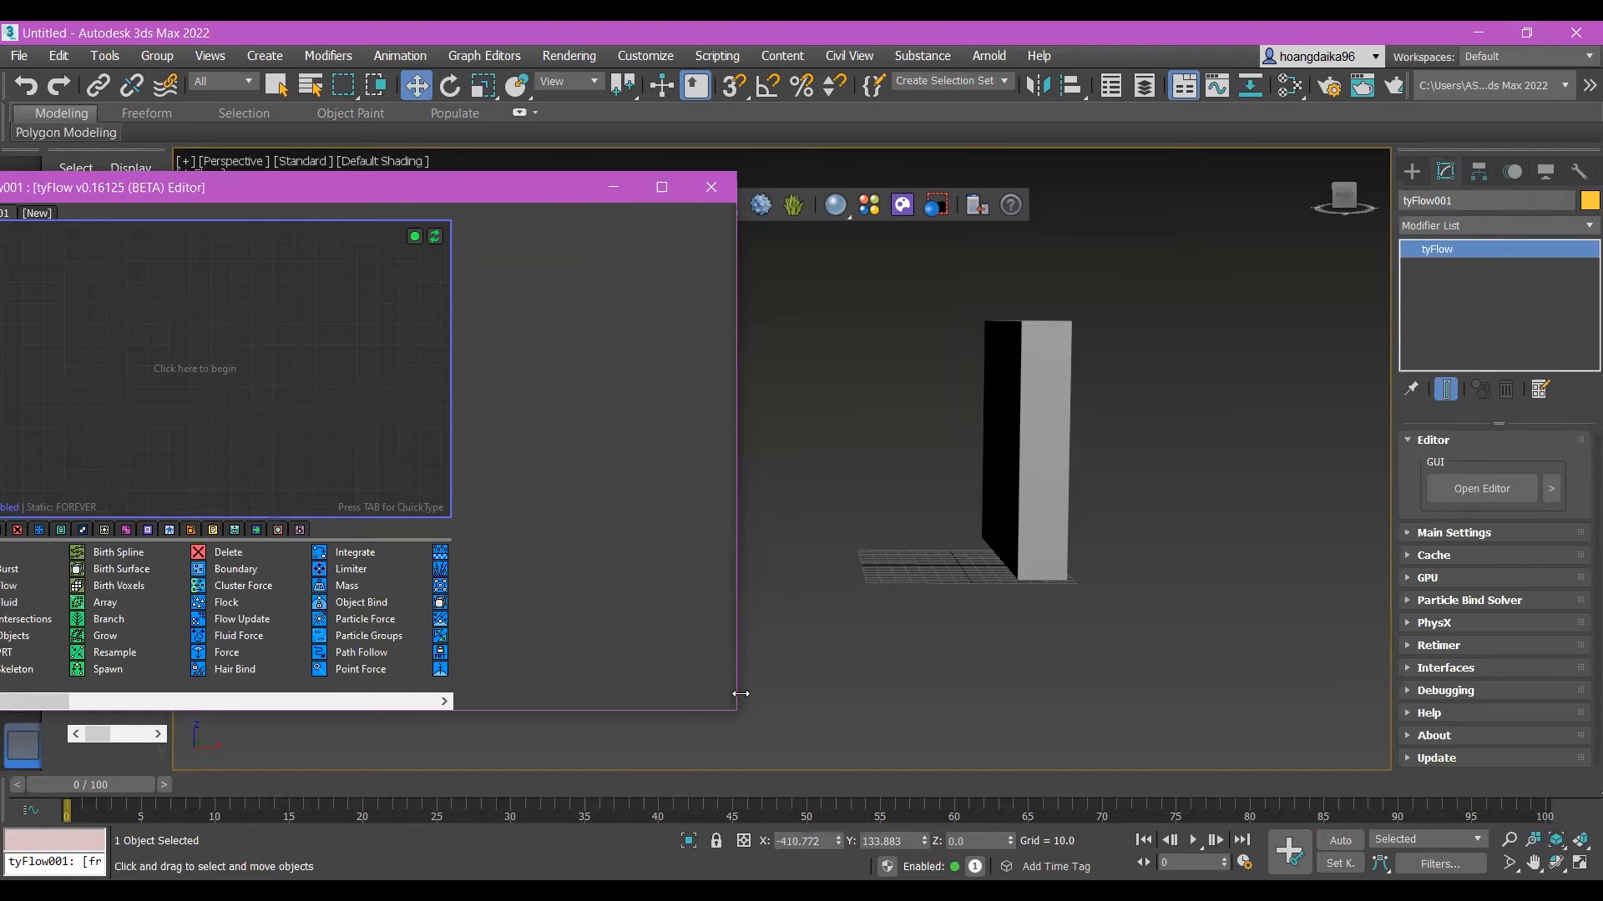
pyautogui.moveTo(740, 694); pyautogui.dragTo(633, 694)
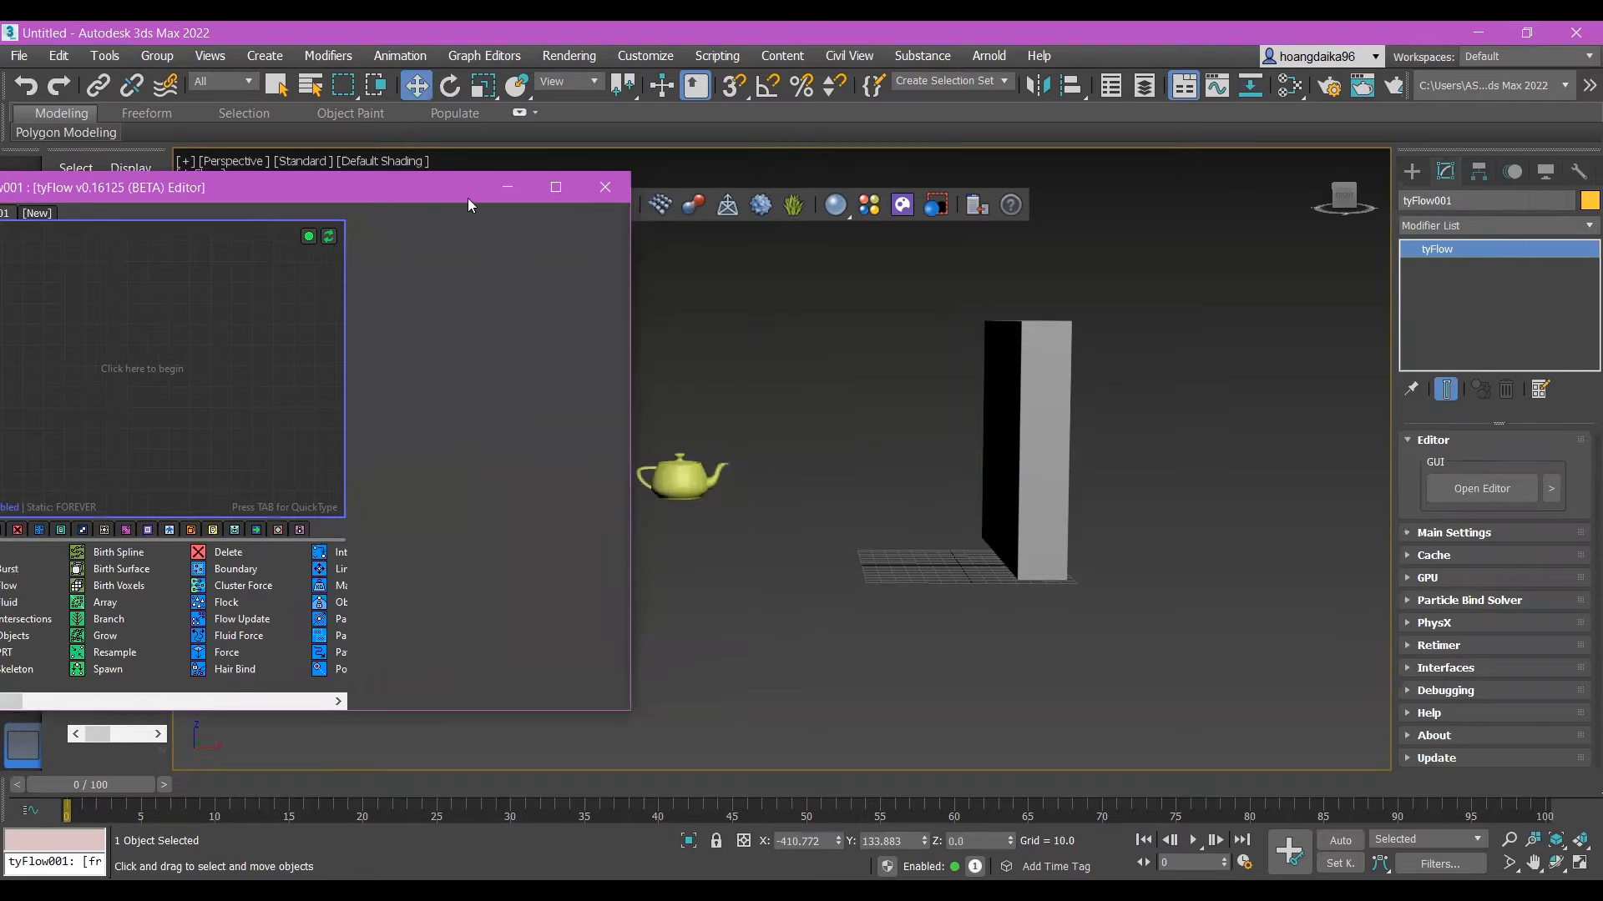
pyautogui.moveTo(467, 198); pyautogui.dragTo(561, 213)
# Step: Add a Birth Objects operator in a new event and pick the box as its source object
pyautogui.moveTo(94, 653); pyautogui.dragTo(160, 371)
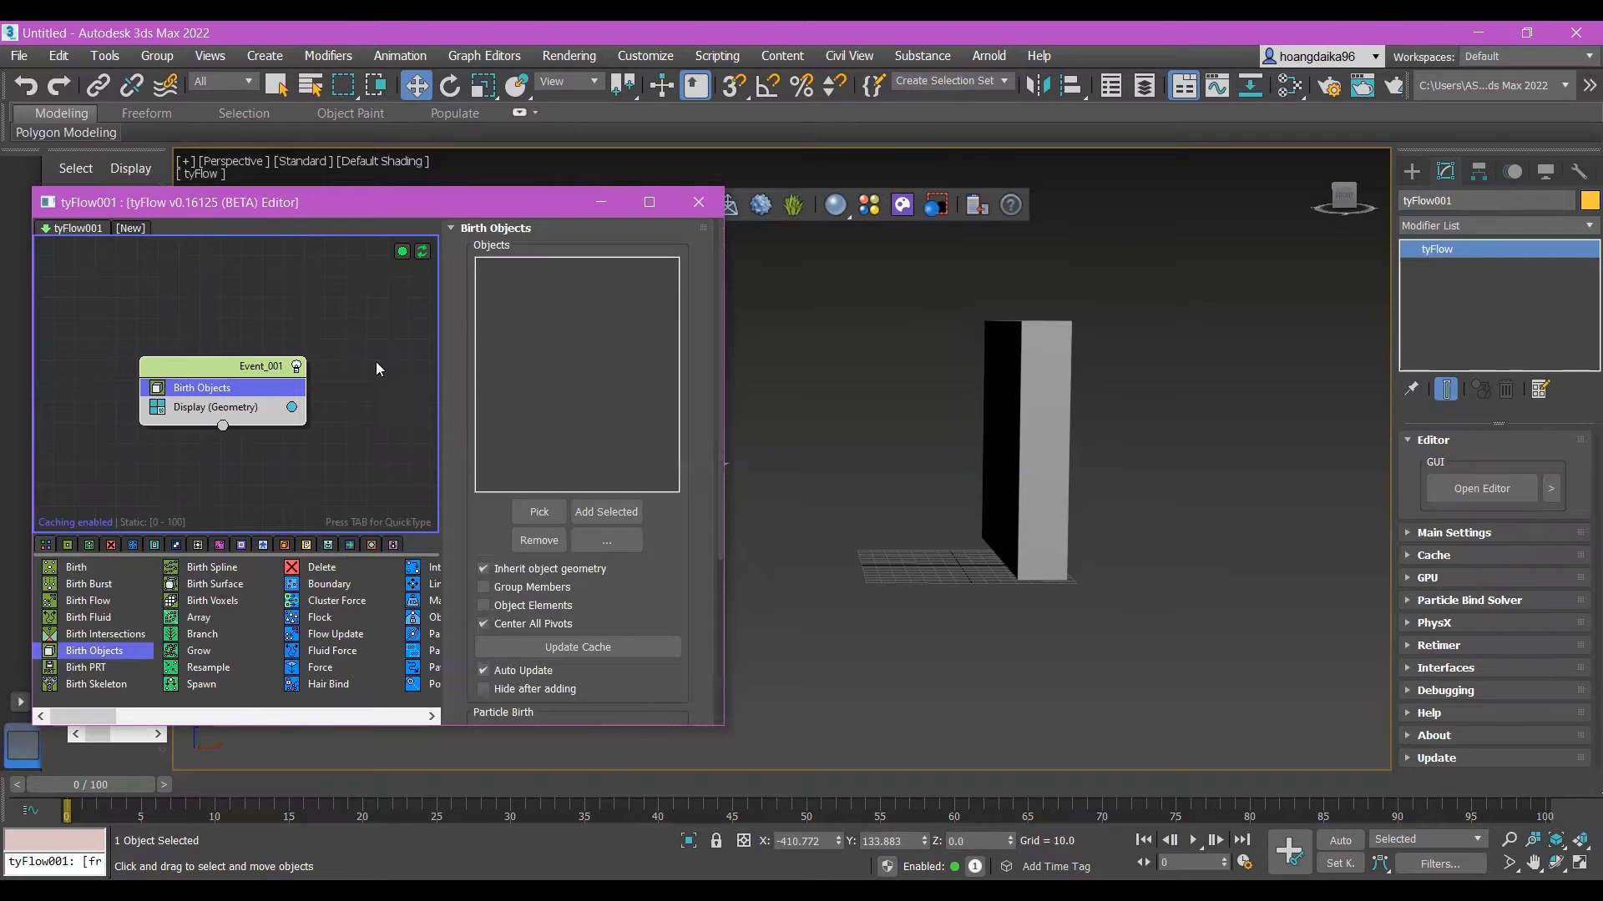
pyautogui.click(539, 511)
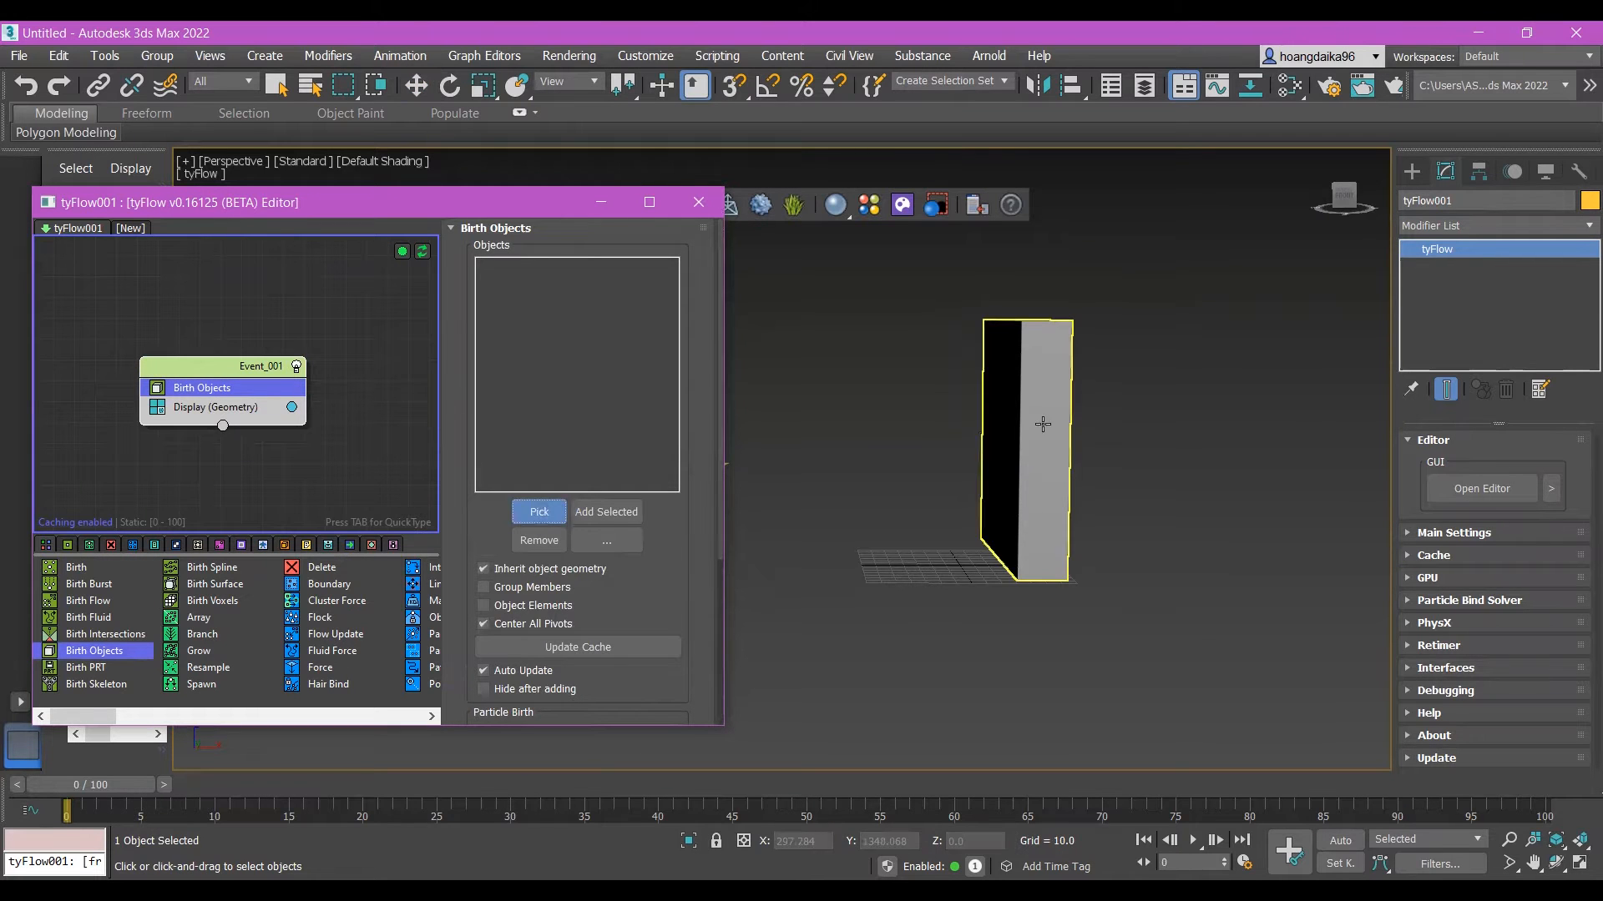
pyautogui.click(1020, 432)
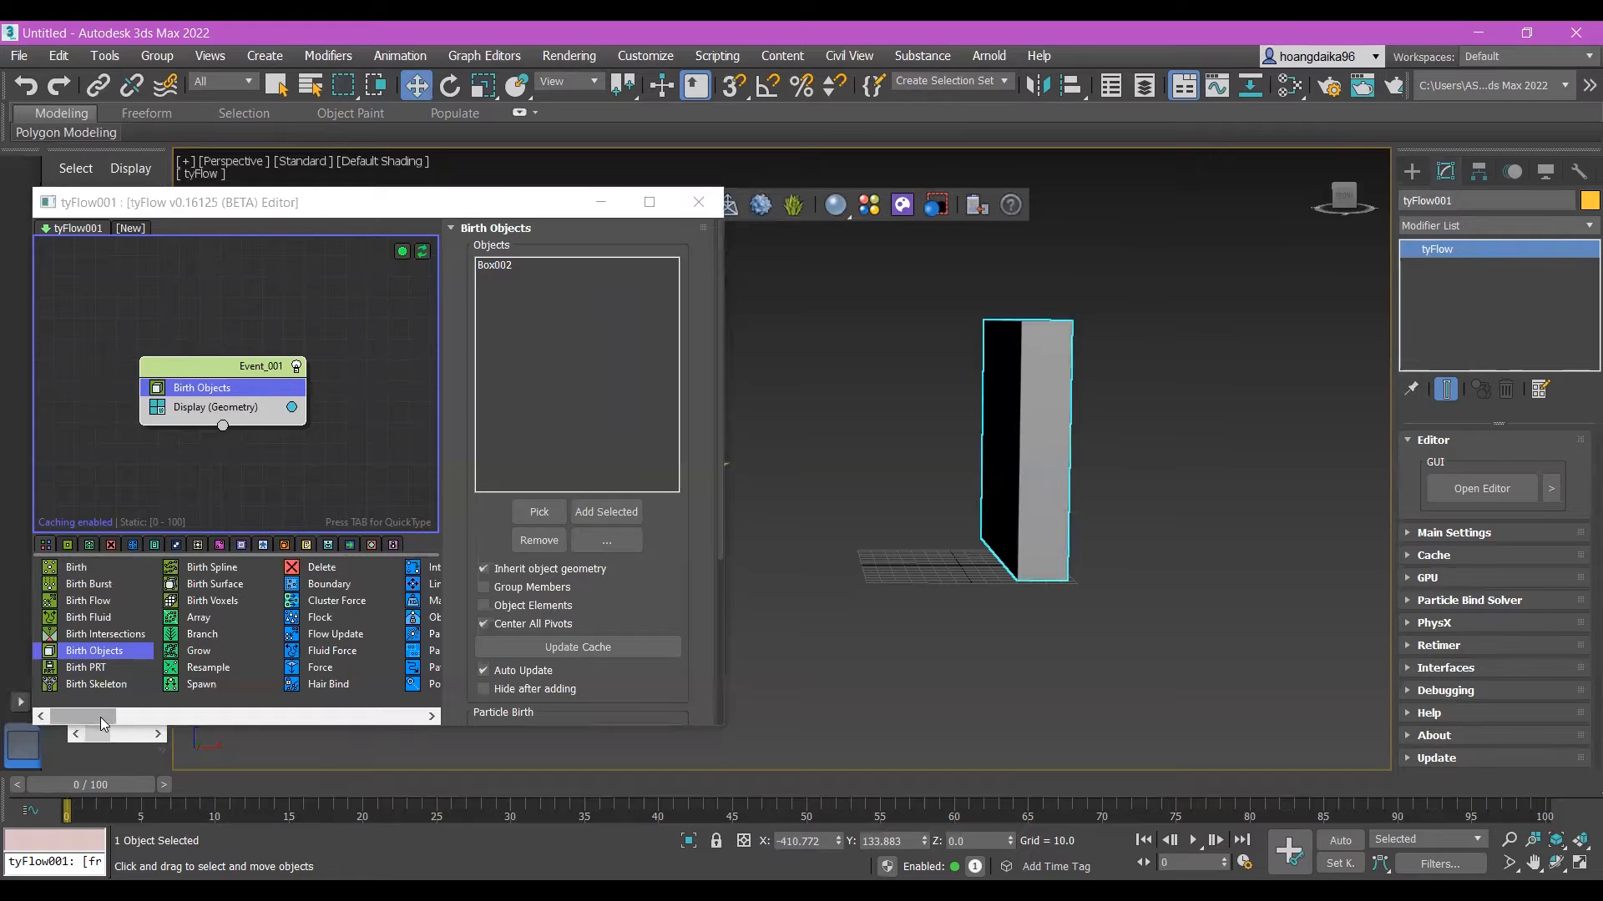
# Step: Add a Voronoi Fracture operator with 150 points below Birth Objects in the event
pyautogui.moveTo(103, 715); pyautogui.dragTo(280, 712)
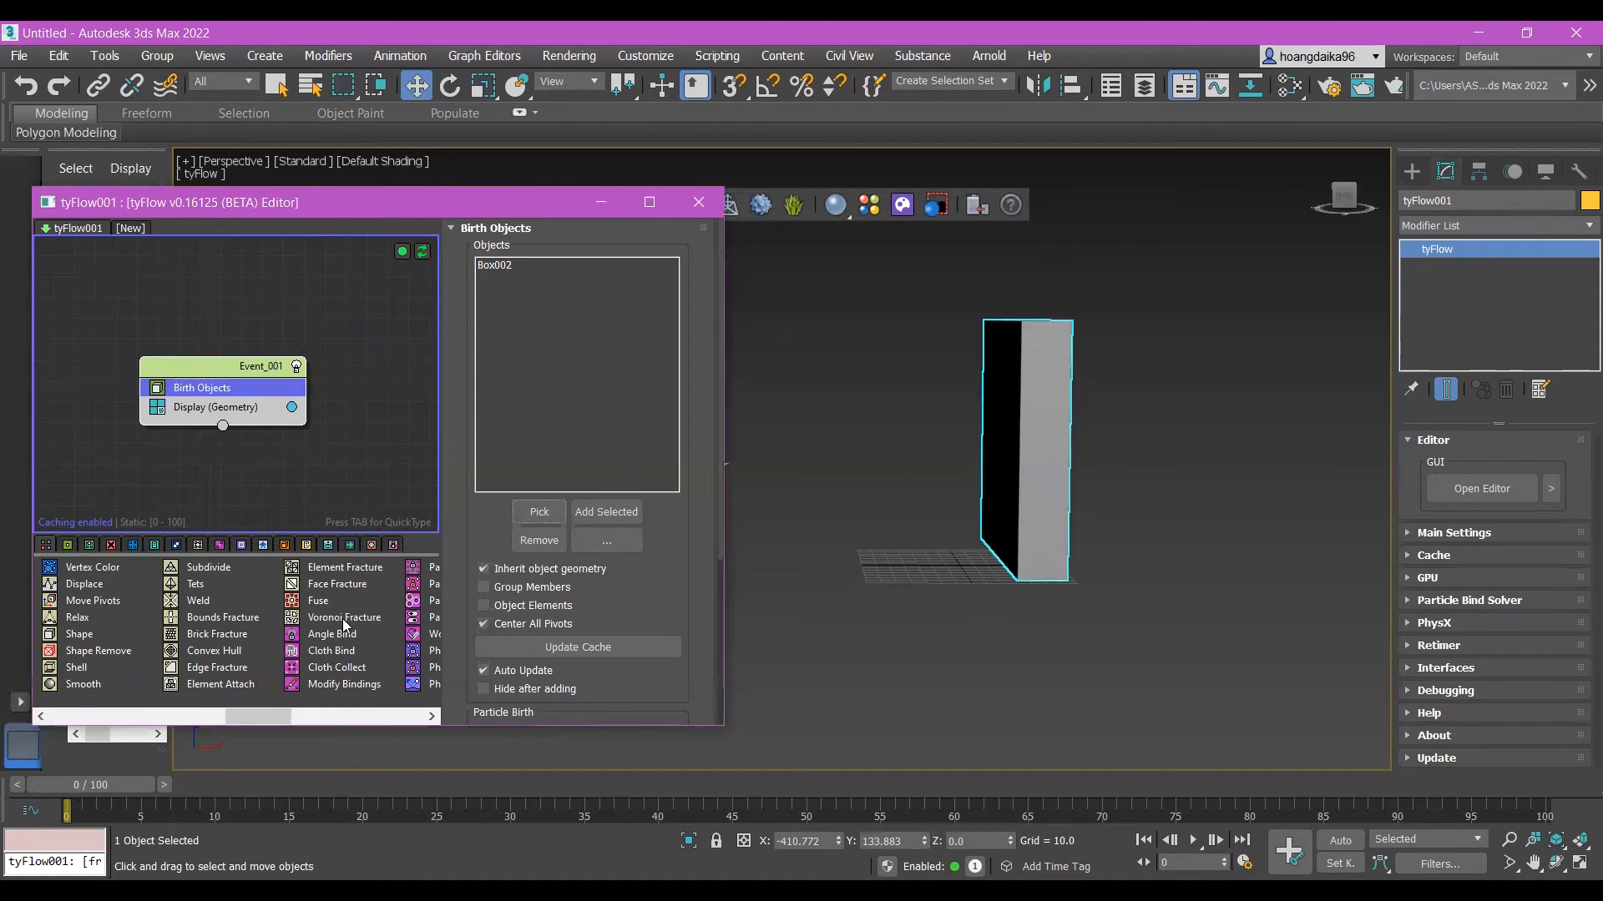
pyautogui.moveTo(344, 618); pyautogui.dragTo(281, 489)
pyautogui.moveTo(239, 398); pyautogui.dragTo(239, 398)
pyautogui.click(634, 313)
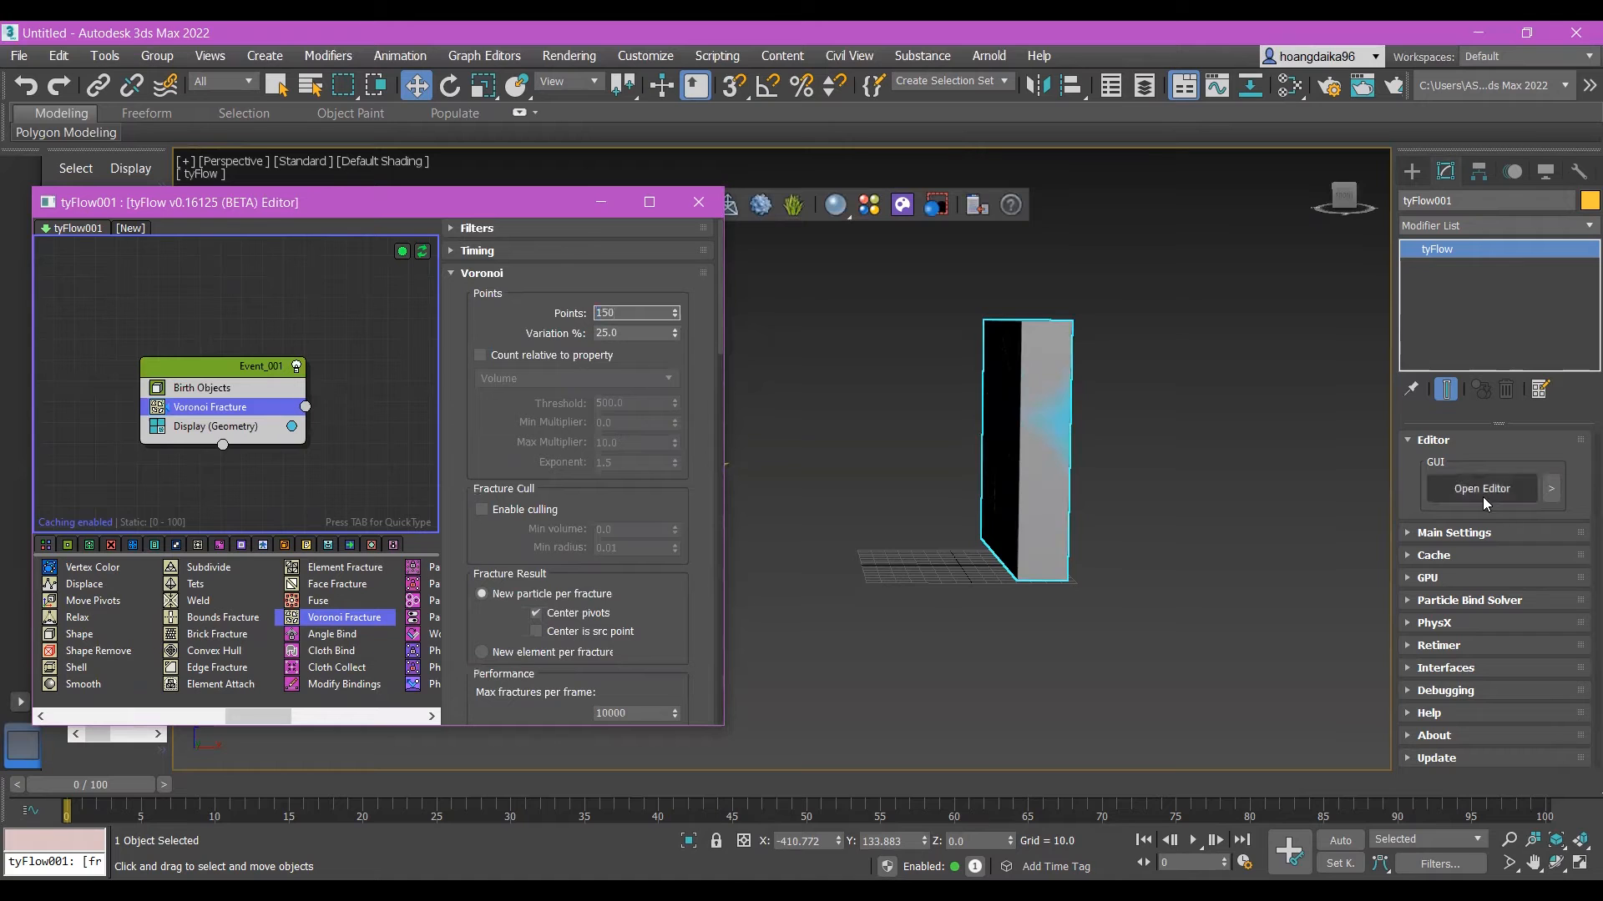
# Step: Select and hide the original Box002, shifting the tyFlow editor to reach the object list
pyautogui.click(1054, 534)
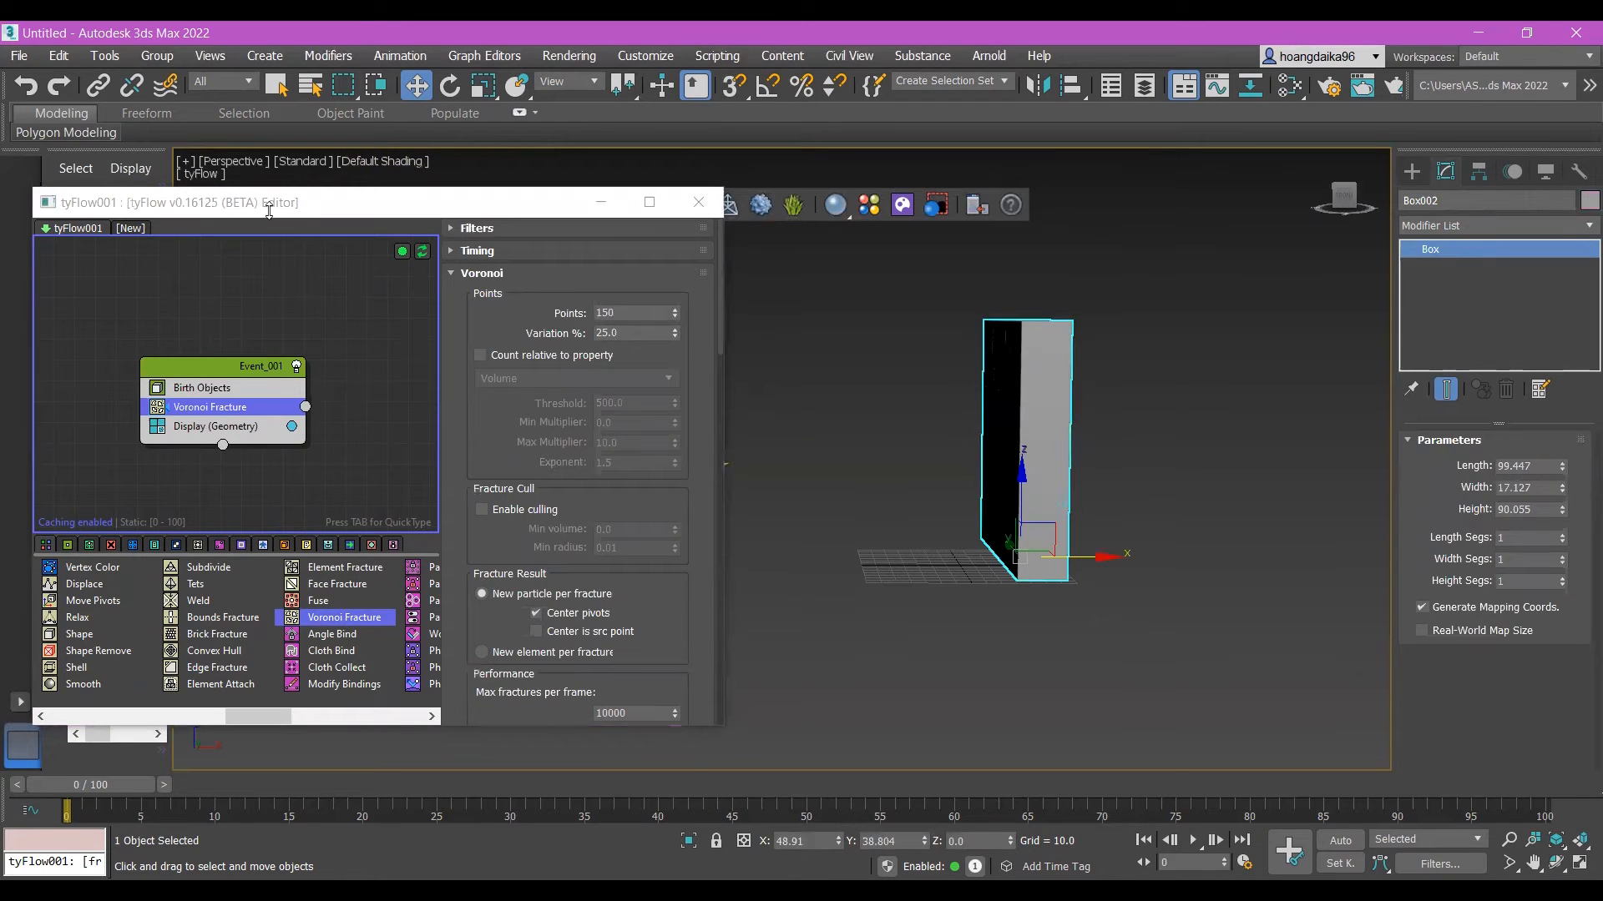
pyautogui.moveTo(480, 196); pyautogui.dragTo(680, 187)
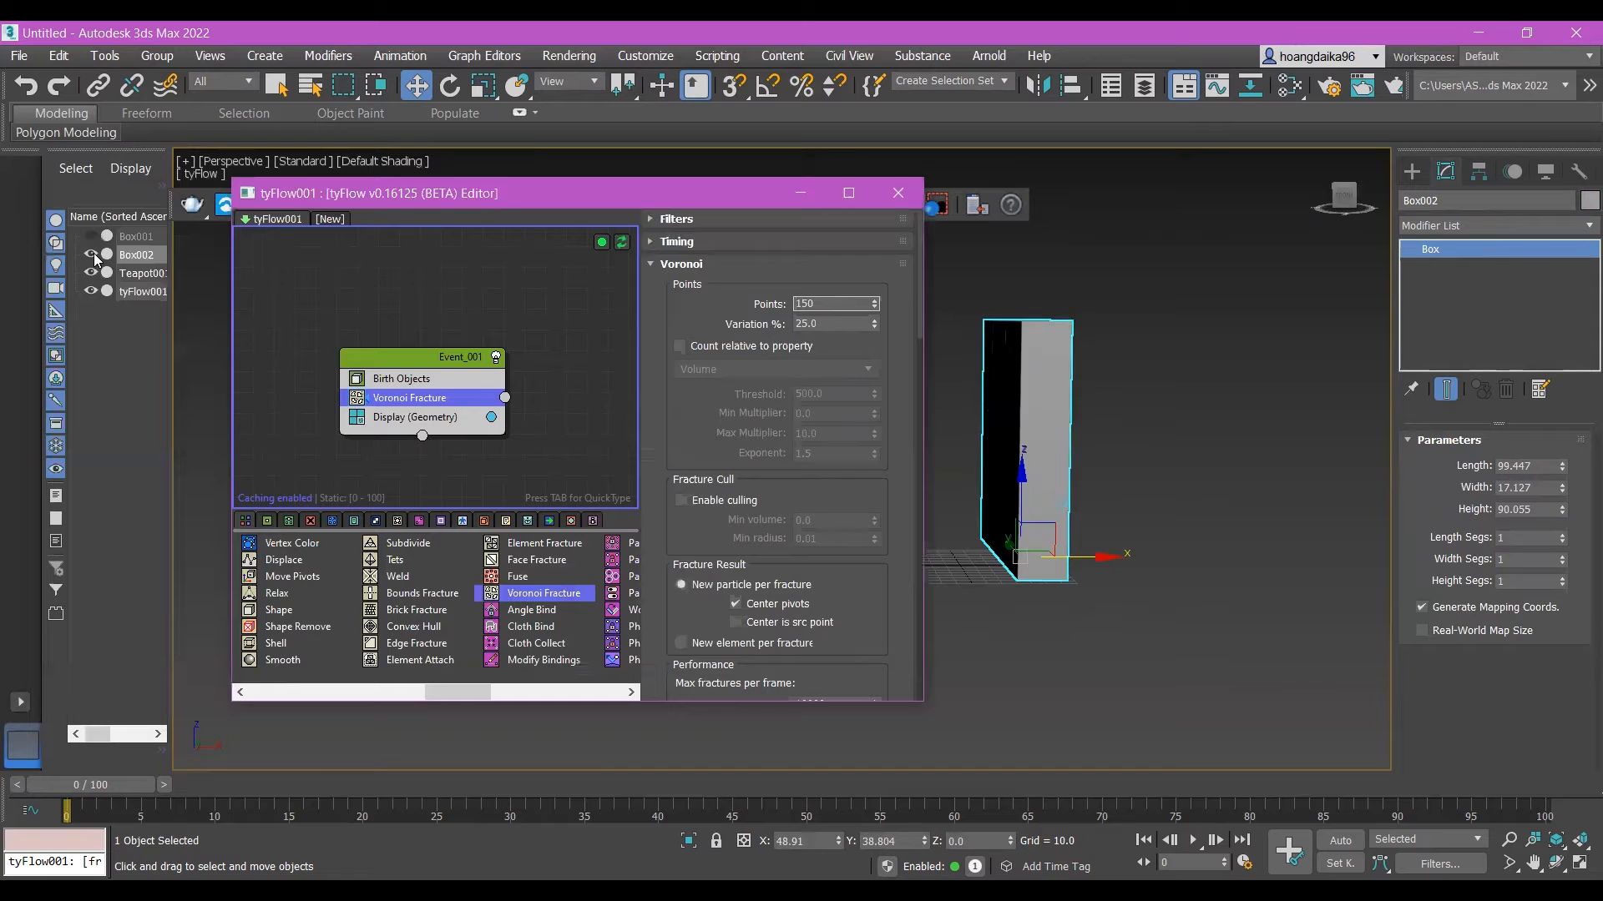
pyautogui.moveTo(412, 194); pyautogui.dragTo(240, 202)
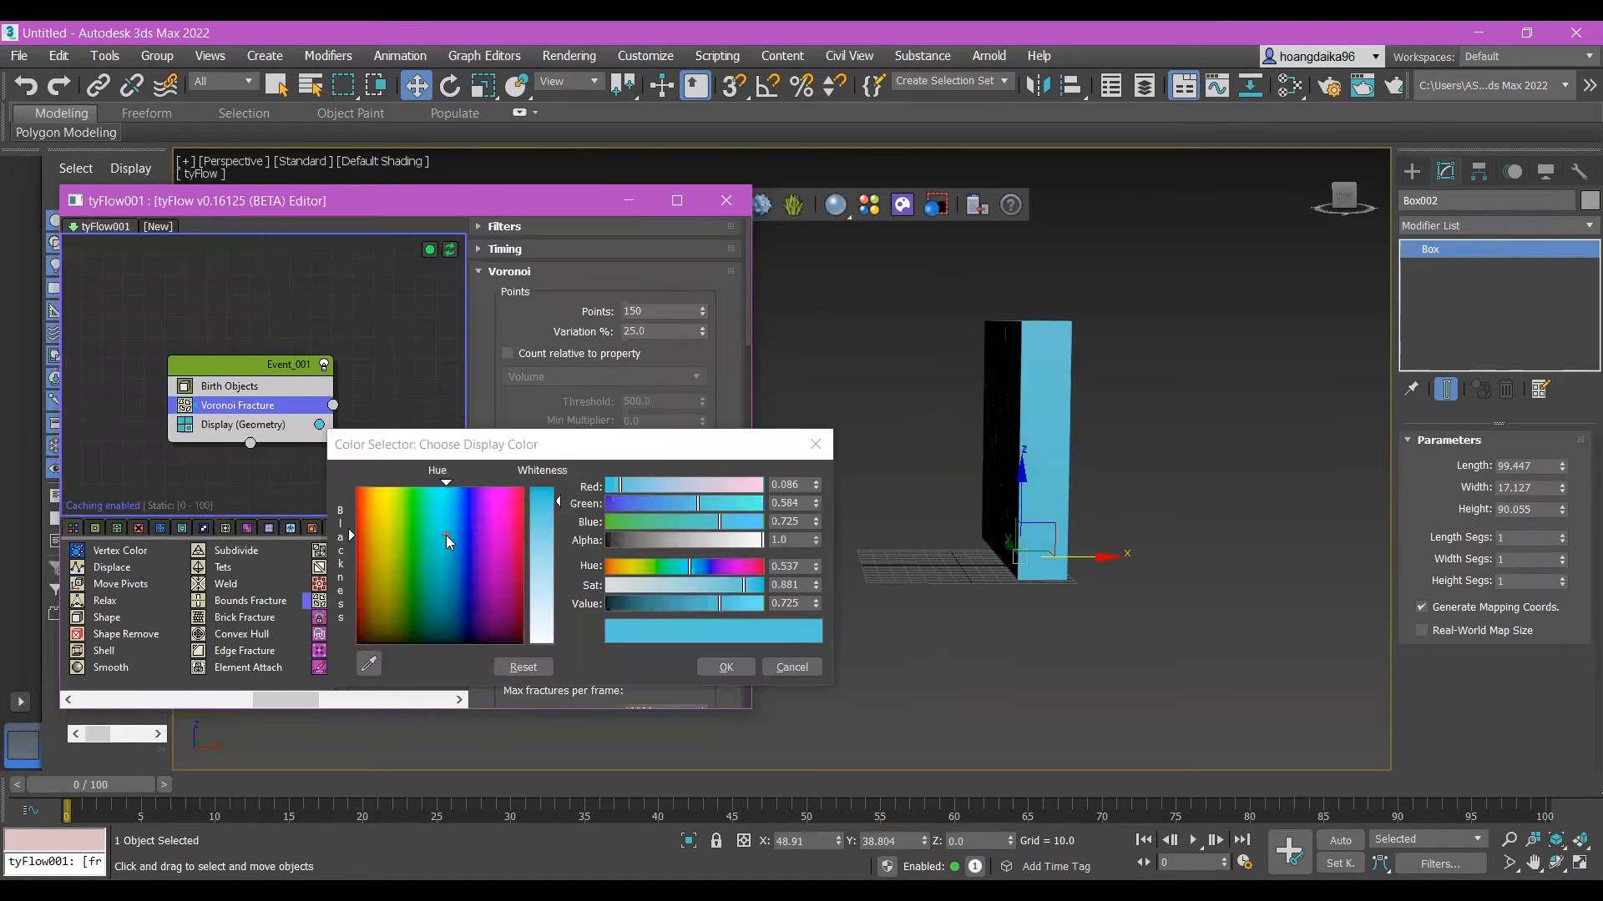
# Step: Change the event's geometry display color to white
pyautogui.moveTo(446, 533); pyautogui.dragTo(376, 581)
pyautogui.click(723, 670)
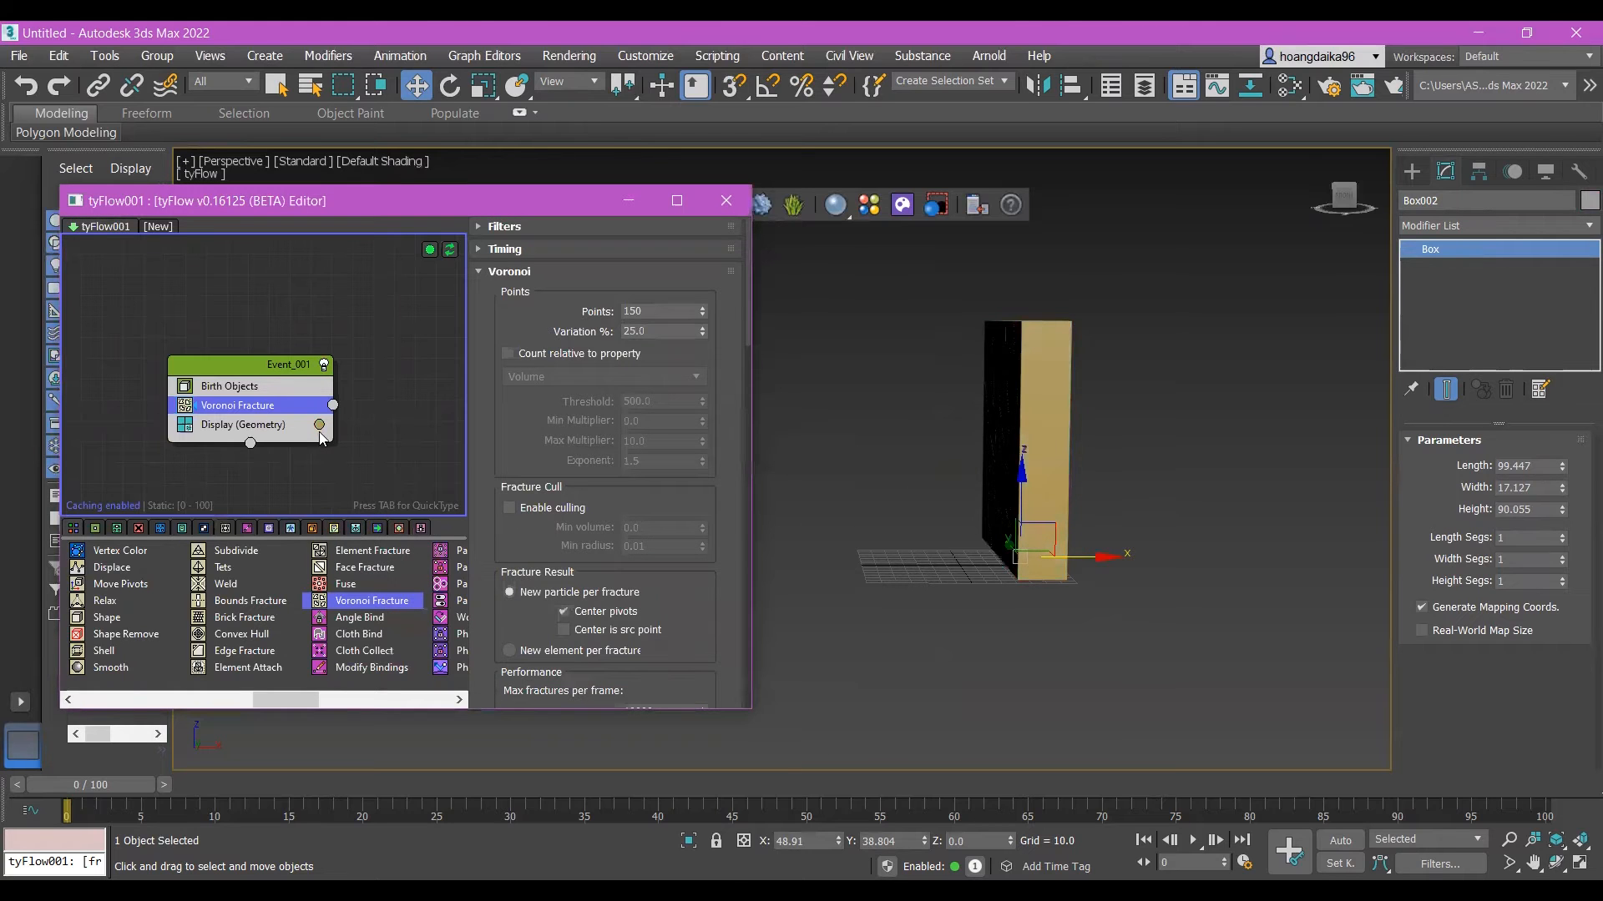
pyautogui.click(320, 426)
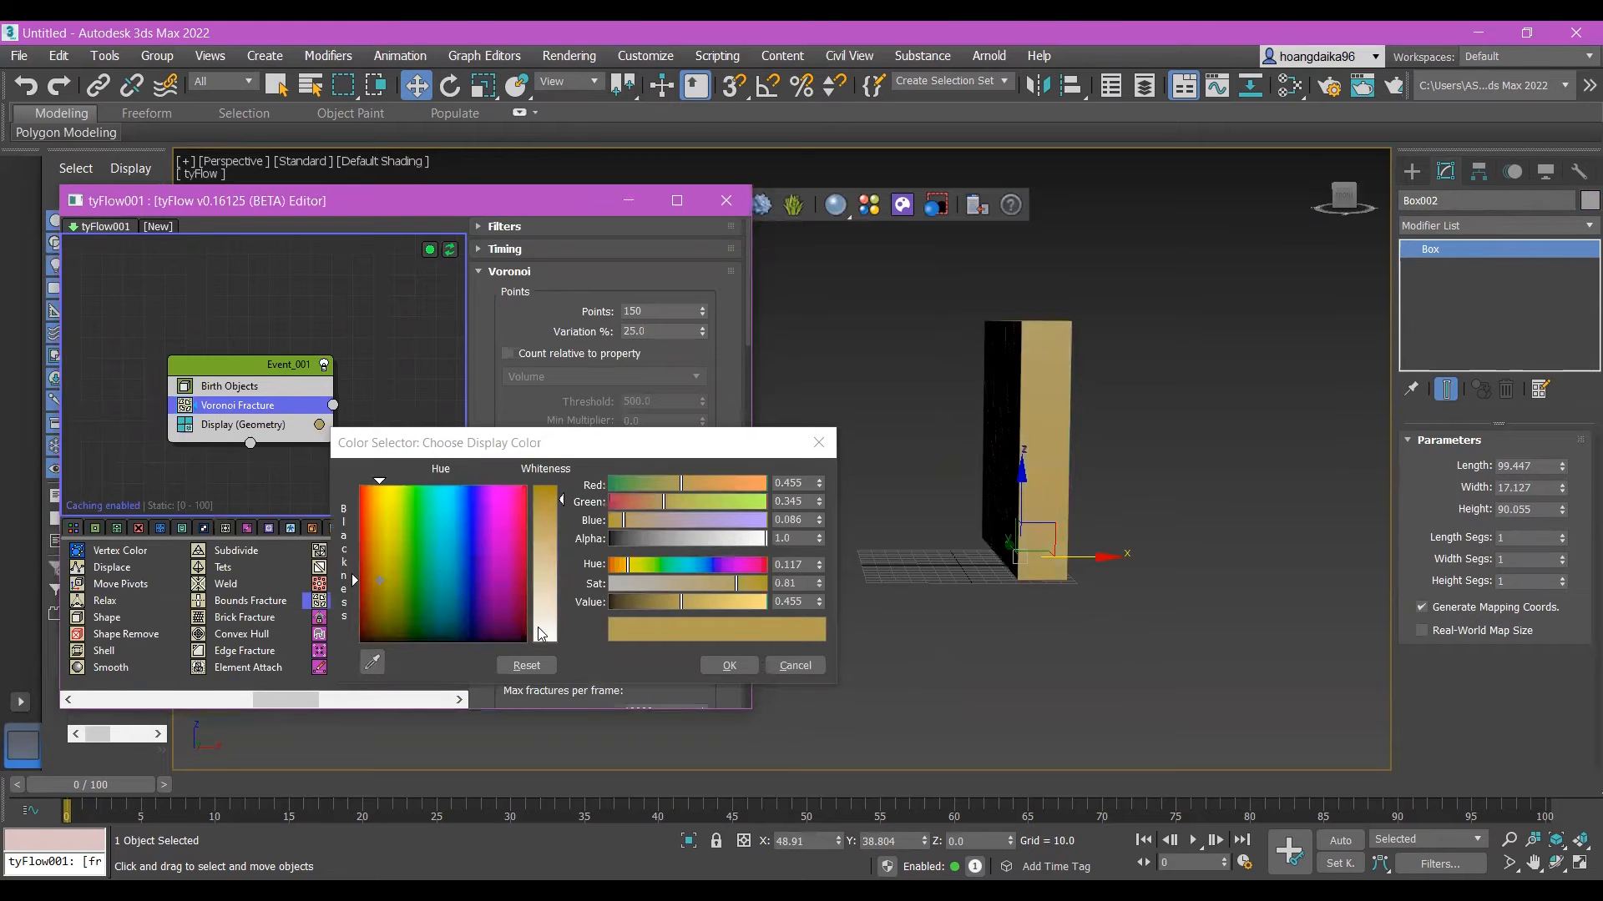
pyautogui.click(544, 632)
pyautogui.click(728, 665)
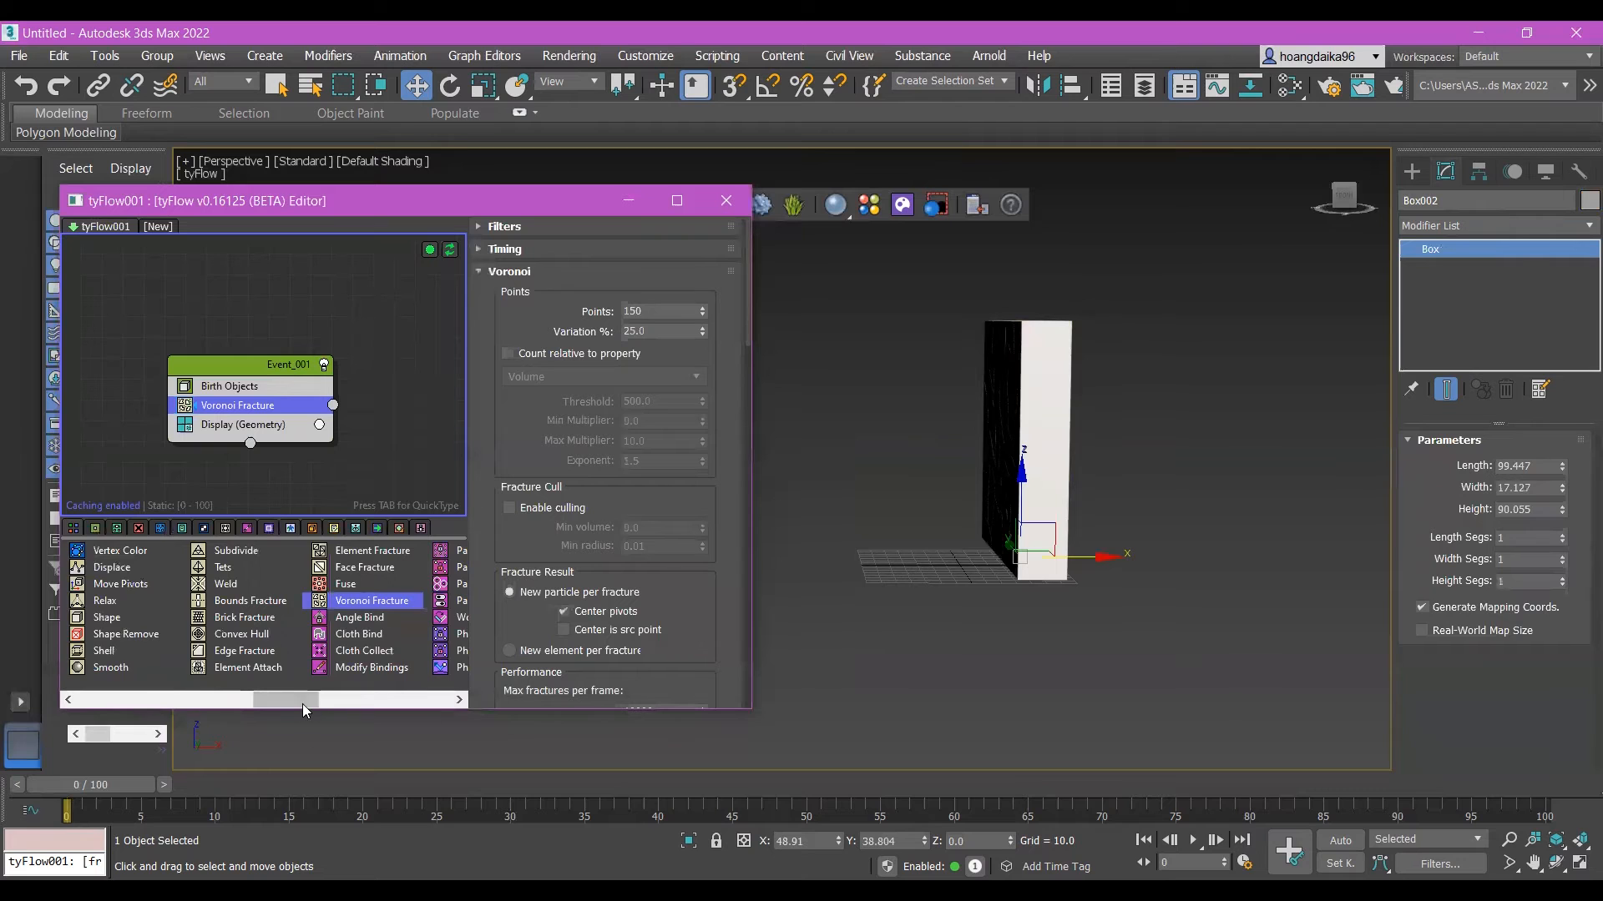
# Step: Add a PhysX Shape operator with a Convex Hull below Voronoi Fracture in the event
pyautogui.moveTo(296, 699); pyautogui.dragTo(342, 703)
pyautogui.moveTo(364, 583); pyautogui.dragTo(247, 423)
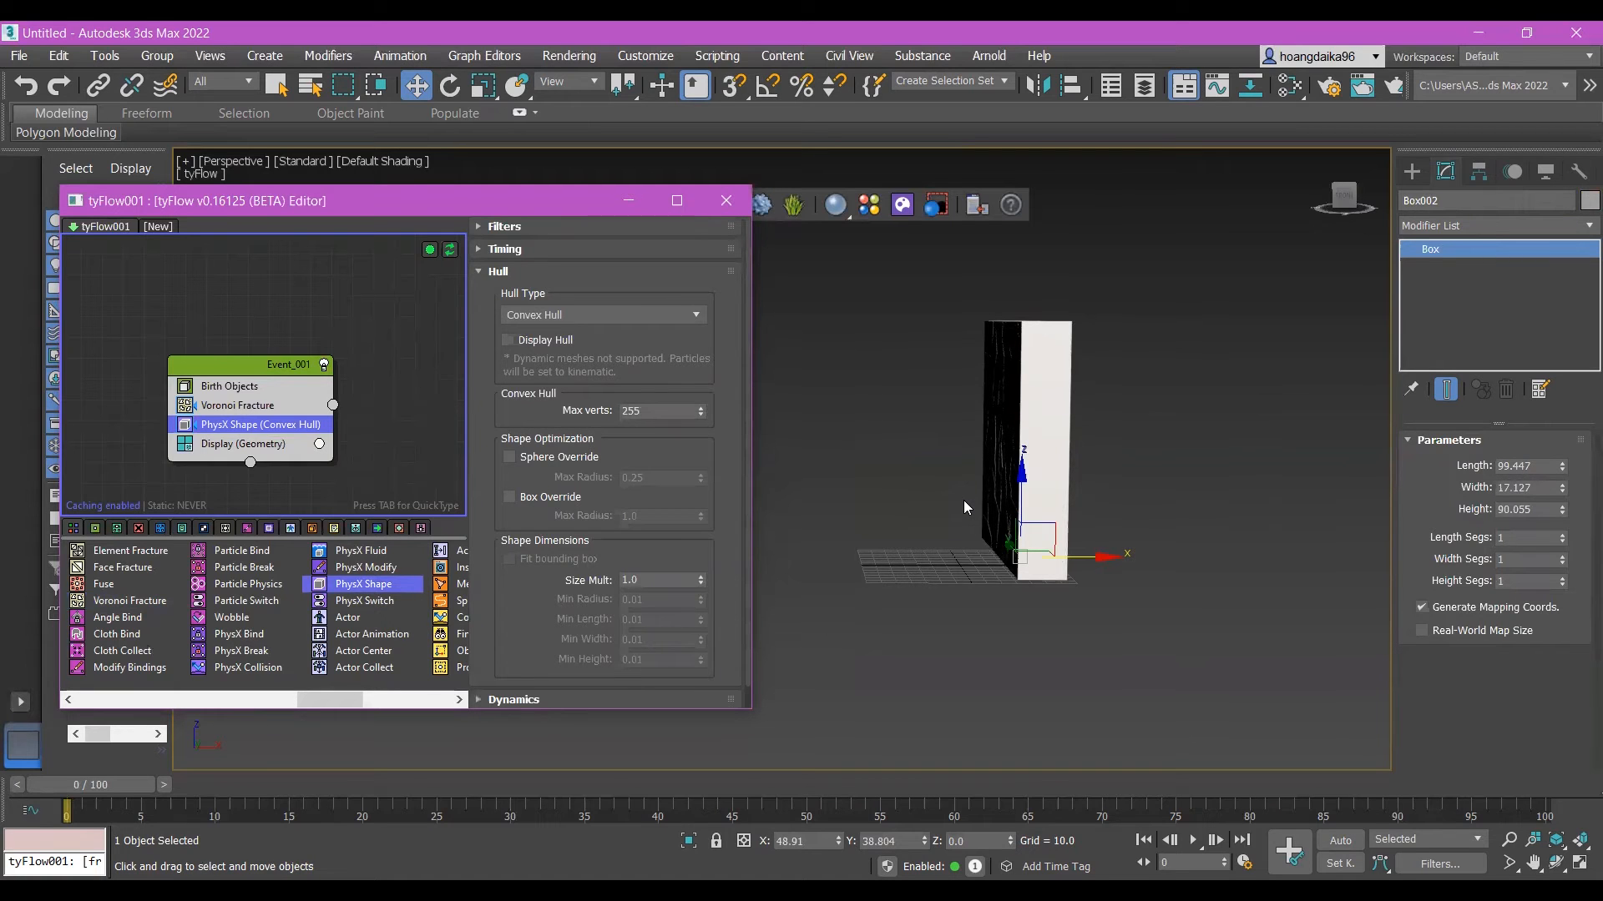
# Step: Scrub the timeline to examine how the fractured wall behaves up close, and return to frame 0
pyautogui.scroll(10, 1039, 449)
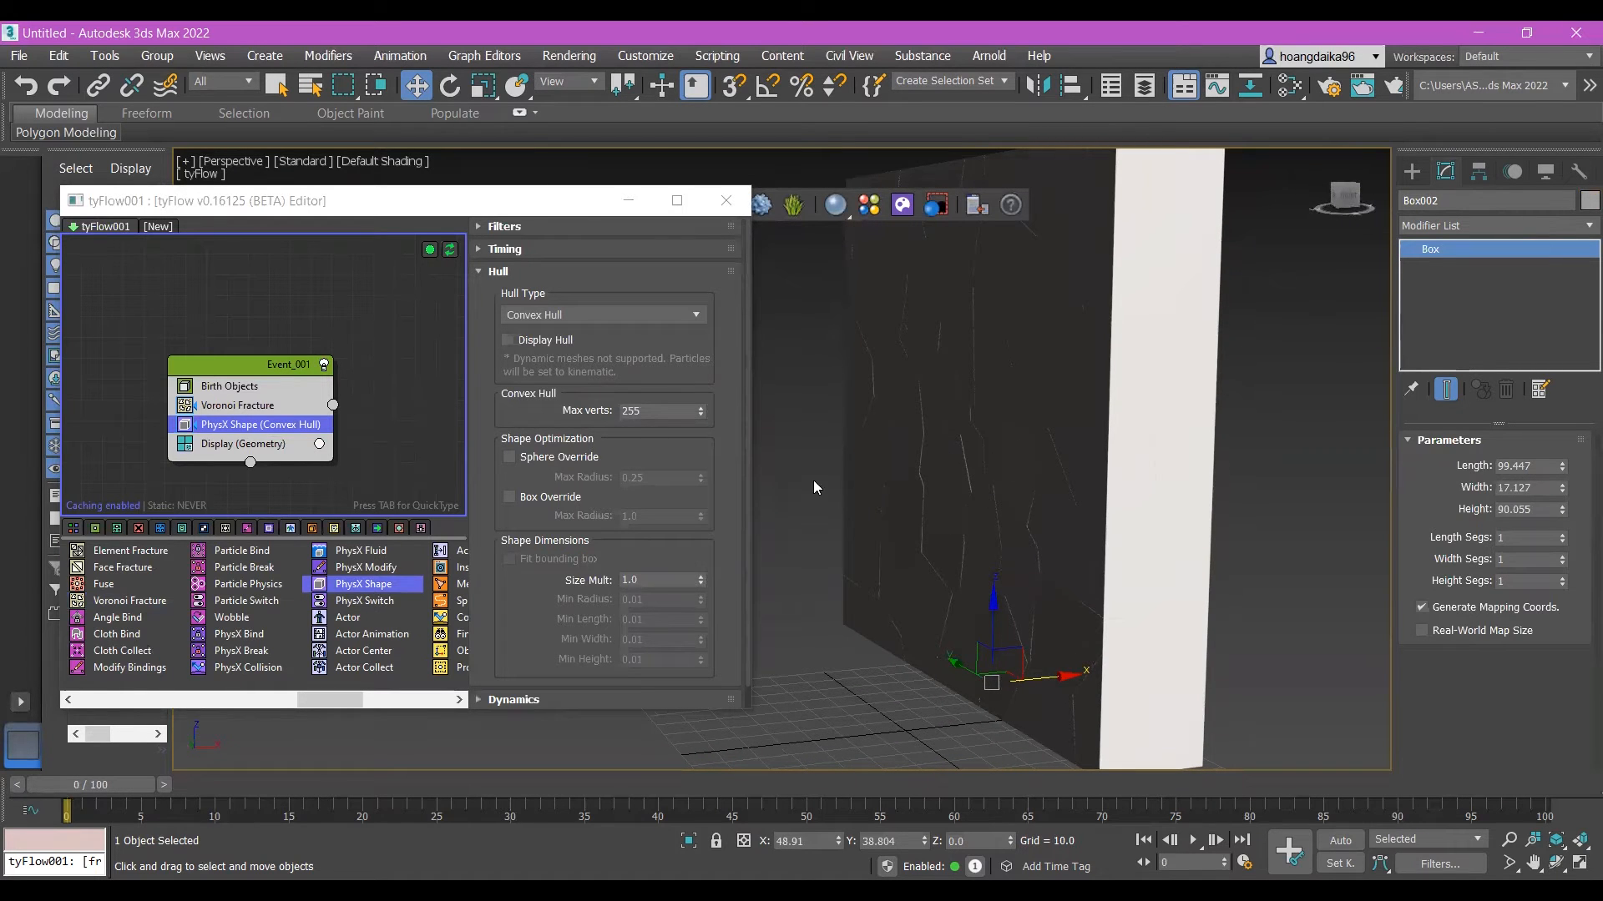
pyautogui.moveTo(110, 784); pyautogui.dragTo(458, 794)
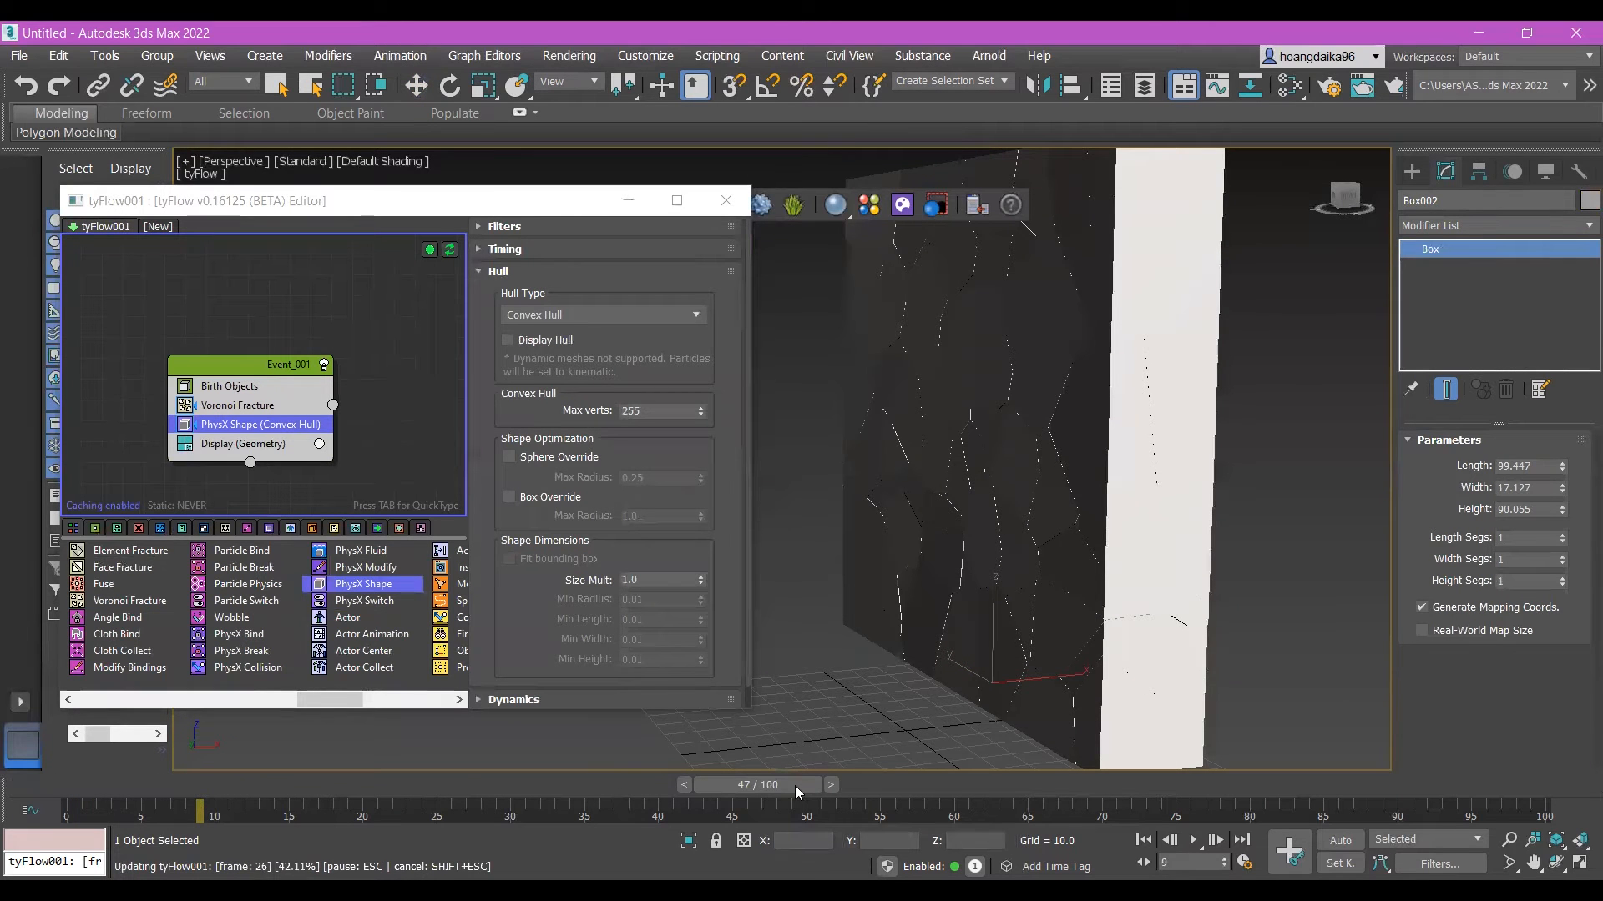
pyautogui.moveTo(643, 779); pyautogui.dragTo(964, 659)
pyautogui.press('Home')
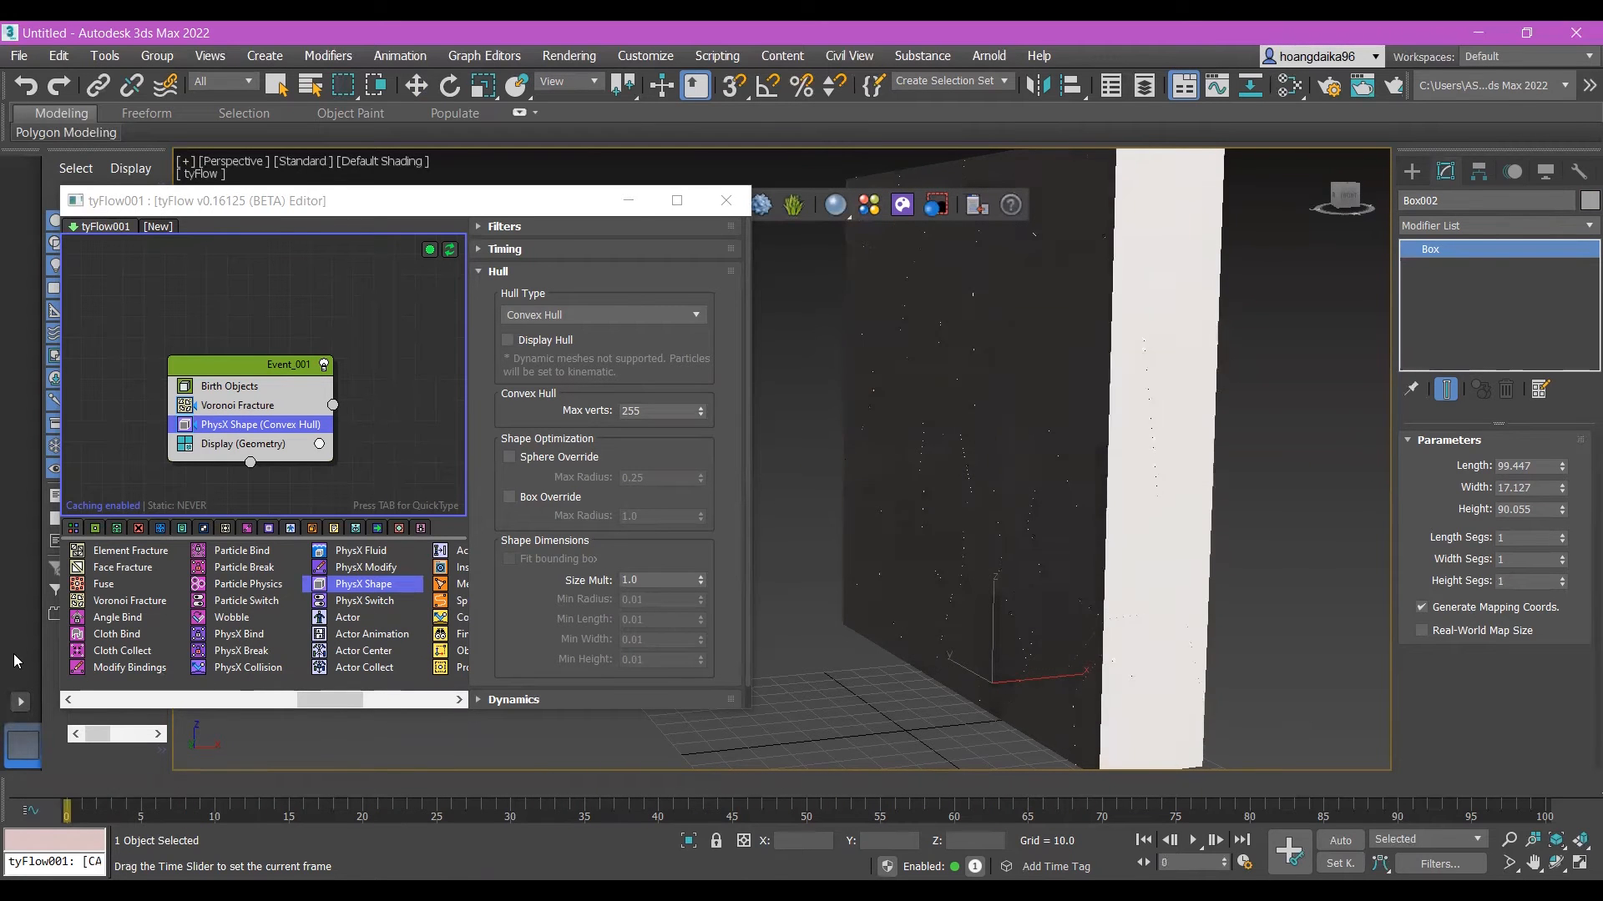
pyautogui.press('w')
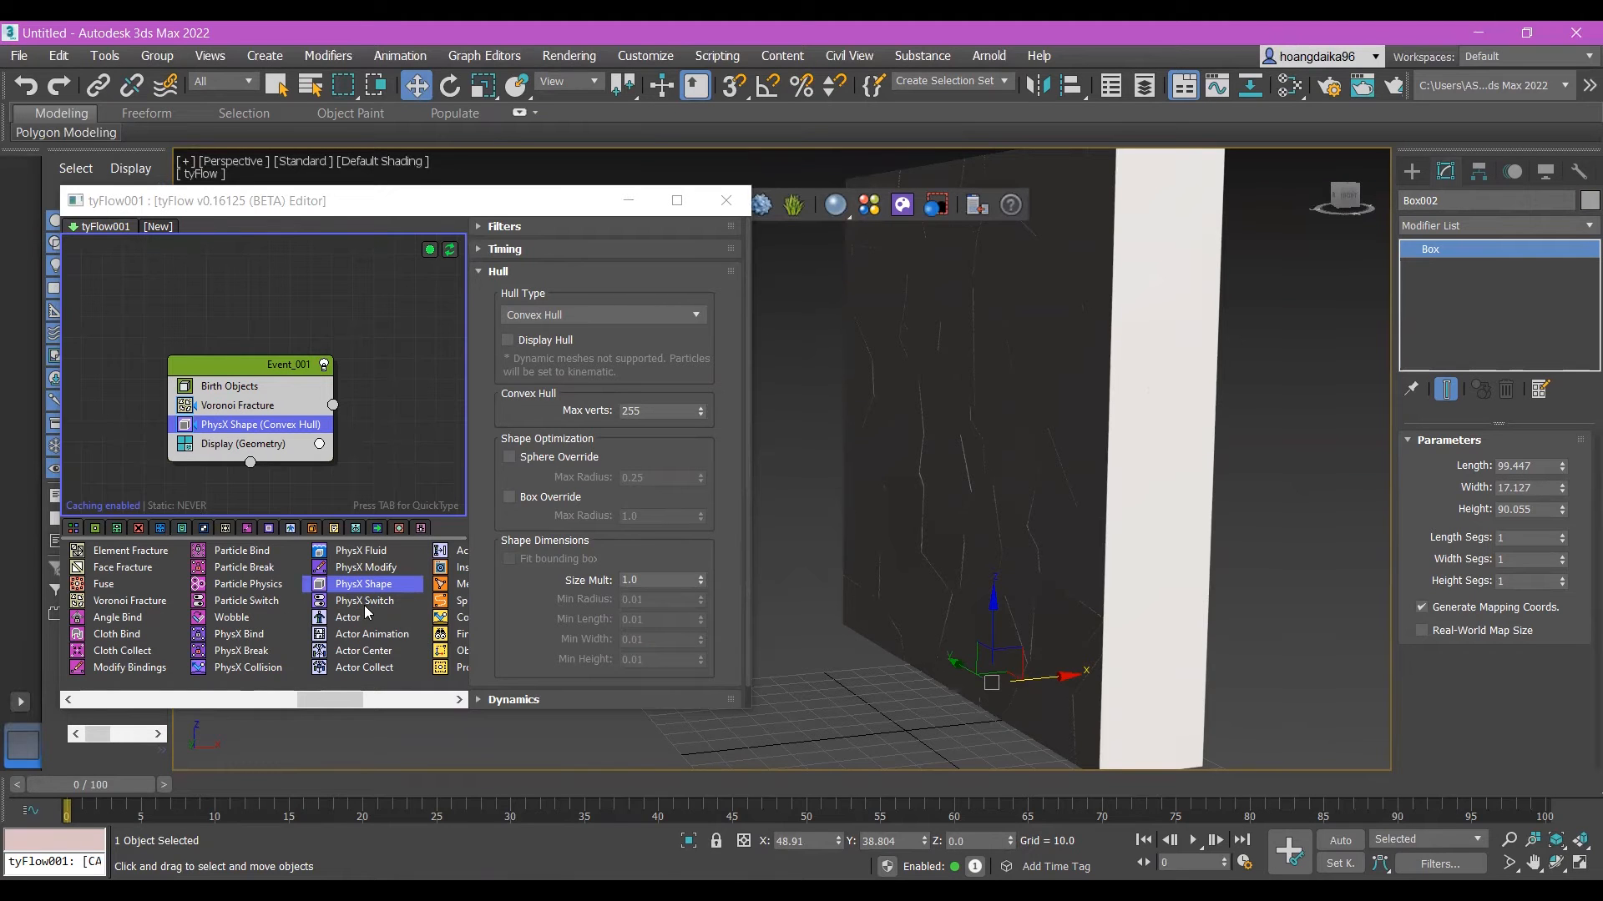
# Step: Add a PhysX Switch set to Kinematic and a Surface Test below PhysX Shape in Event_001
pyautogui.moveTo(373, 608); pyautogui.dragTo(260, 432)
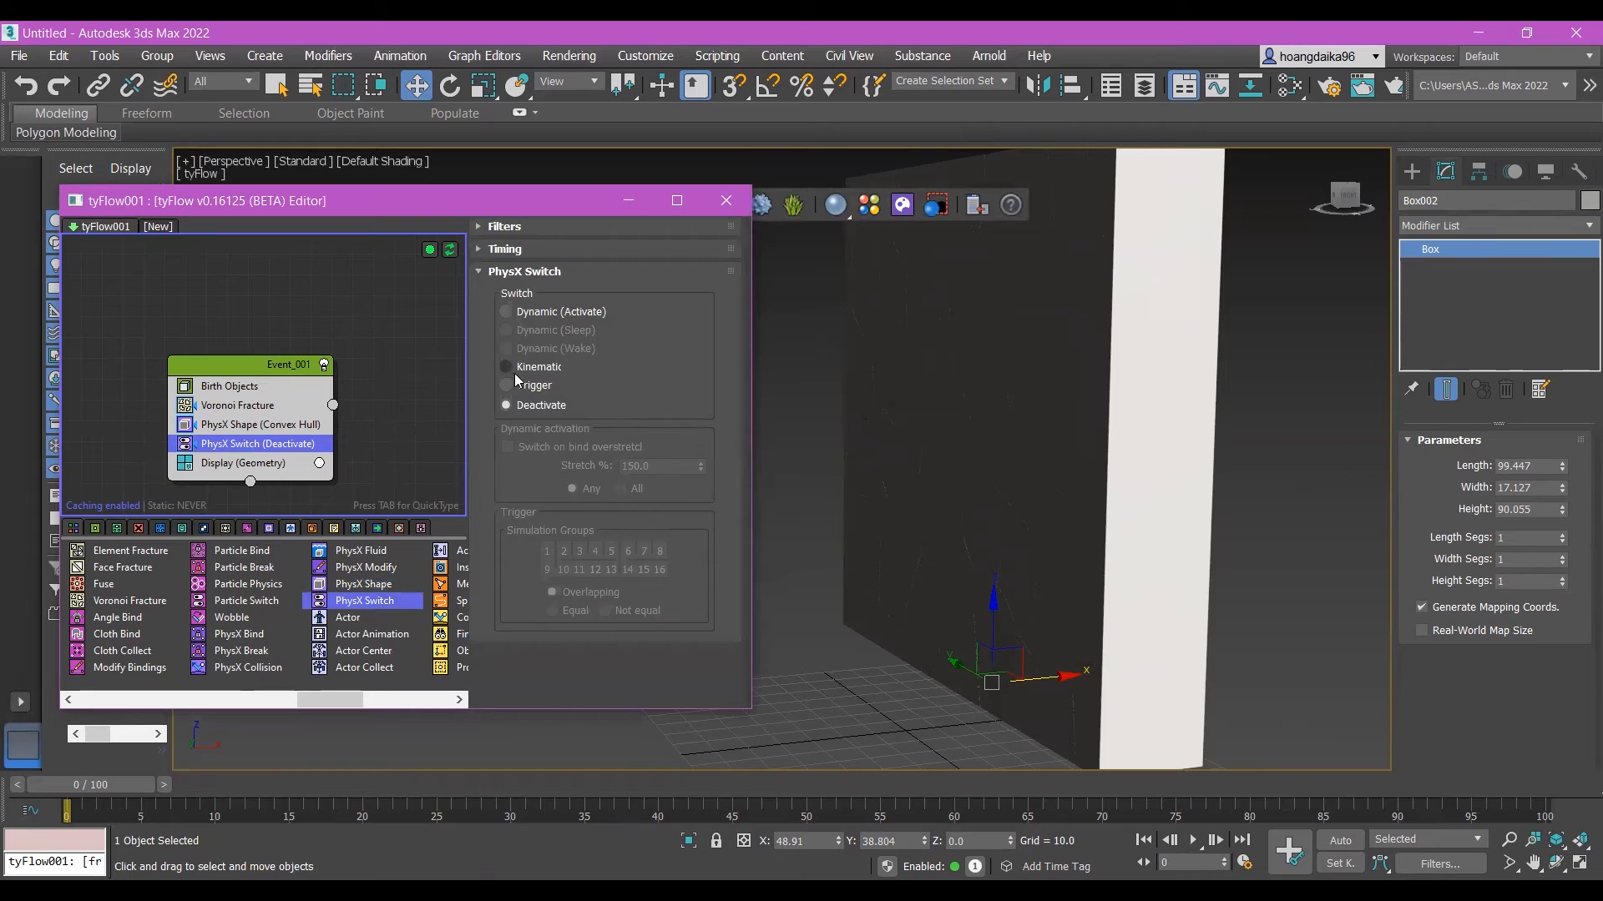
pyautogui.click(517, 371)
pyautogui.moveTo(339, 704); pyautogui.dragTo(384, 704)
pyautogui.moveTo(385, 589); pyautogui.dragTo(276, 464)
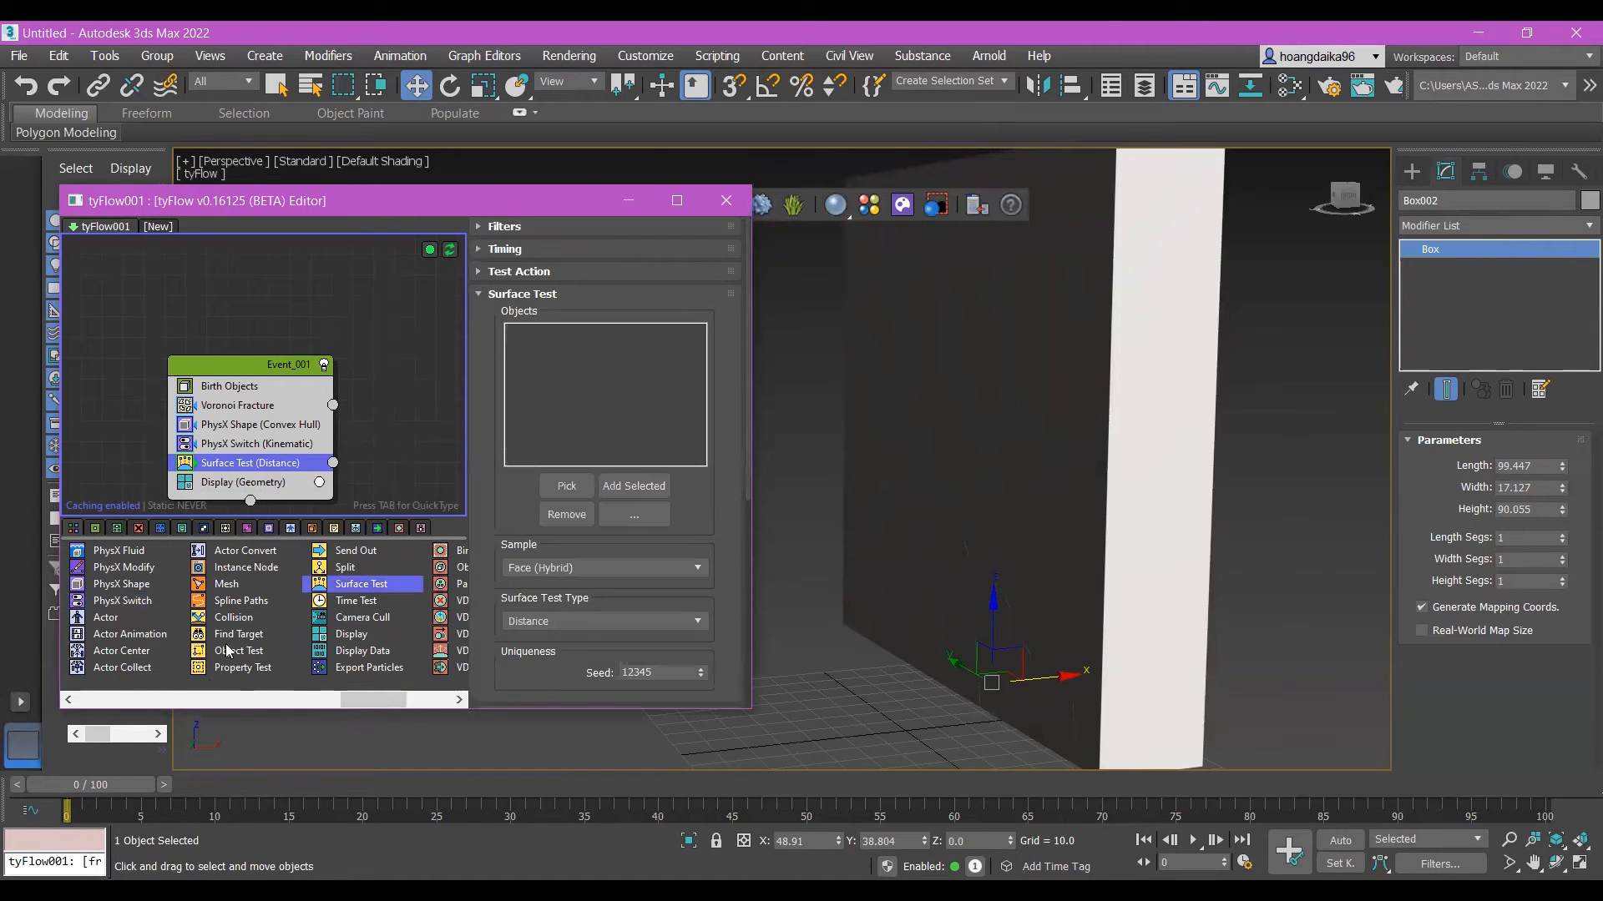
pyautogui.moveTo(112, 783); pyautogui.dragTo(80, 765)
pyautogui.press('w')
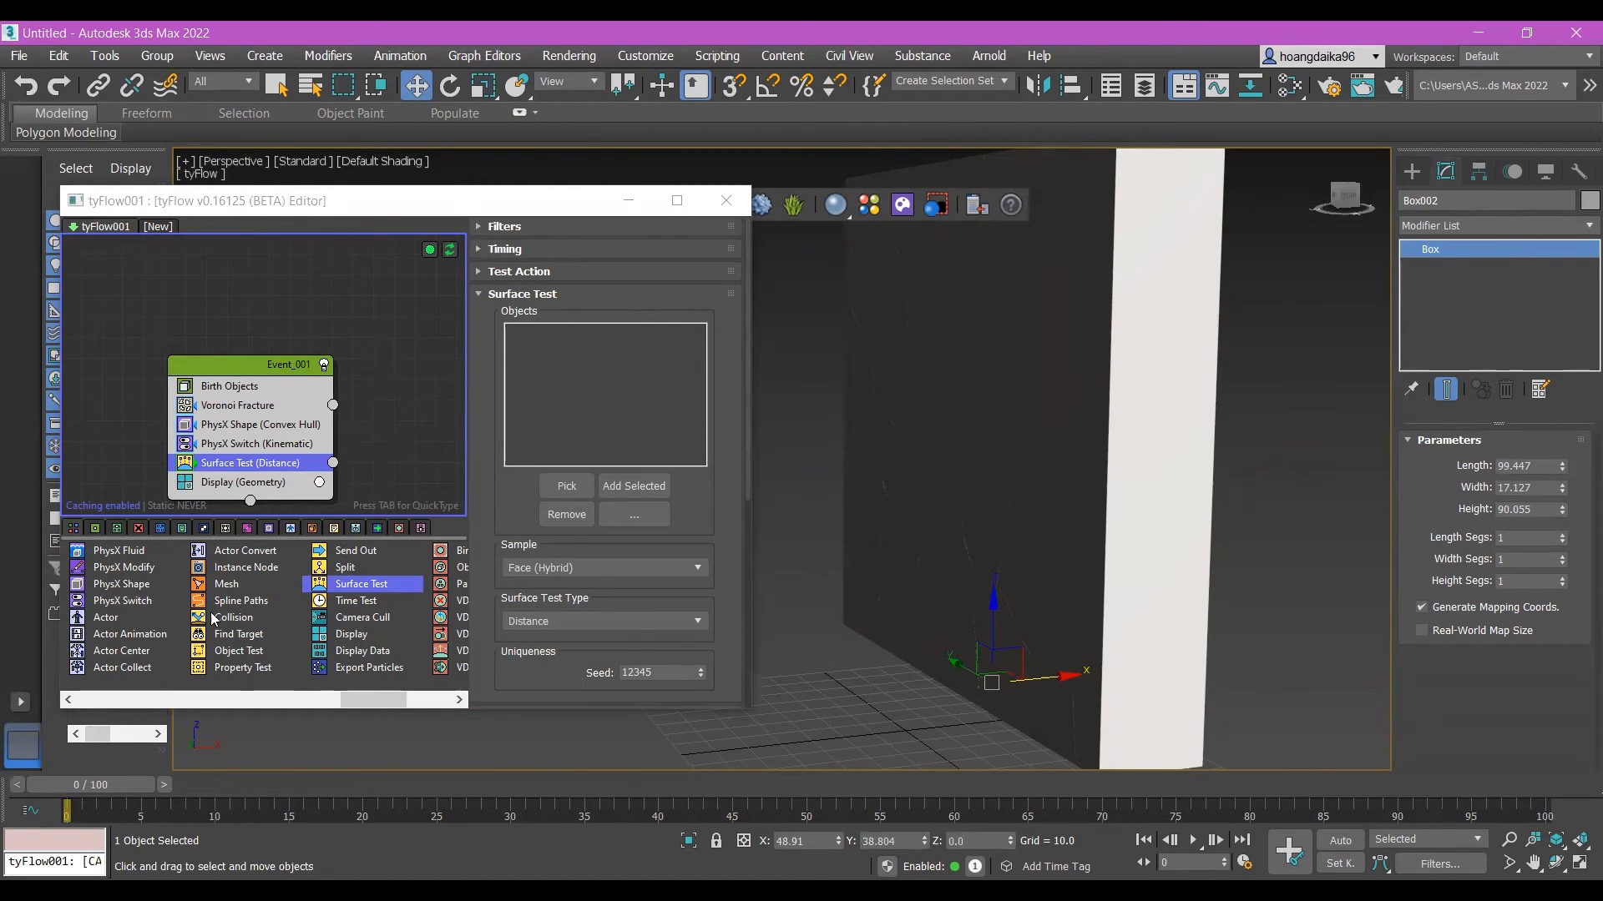
# Step: Create a second event beside Event_001 with a PhysX Switch set to Dynamic (Activate) and a PhysX Collision operator
pyautogui.moveTo(358, 698); pyautogui.dragTo(315, 699)
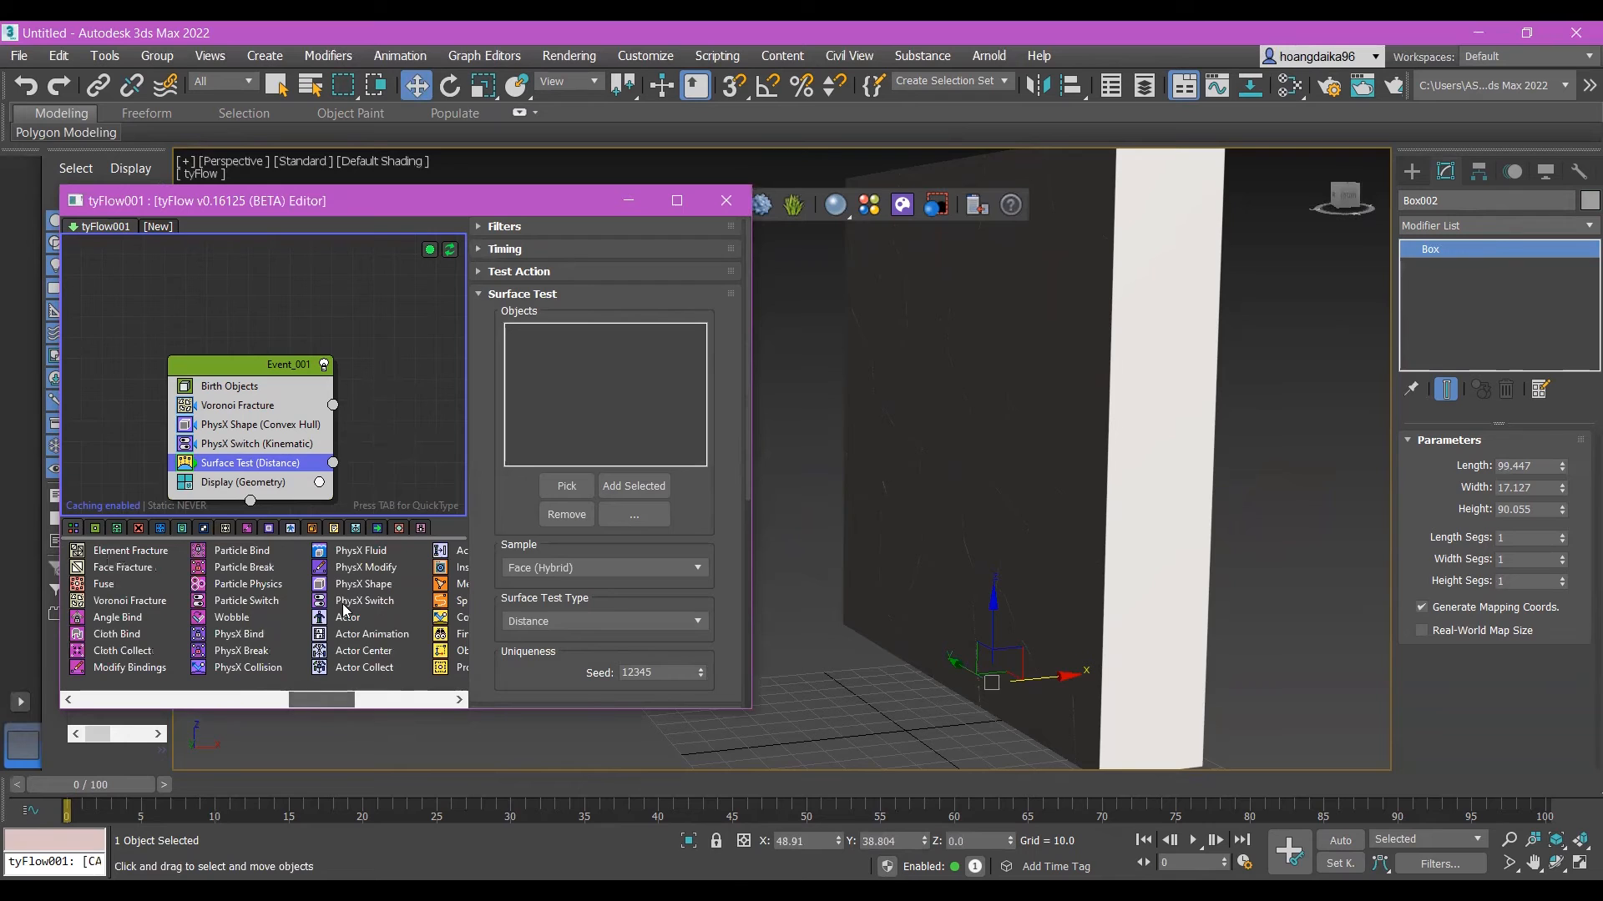
pyautogui.moveTo(385, 603); pyautogui.dragTo(412, 419)
pyautogui.moveTo(370, 367); pyautogui.dragTo(271, 322, button='middle')
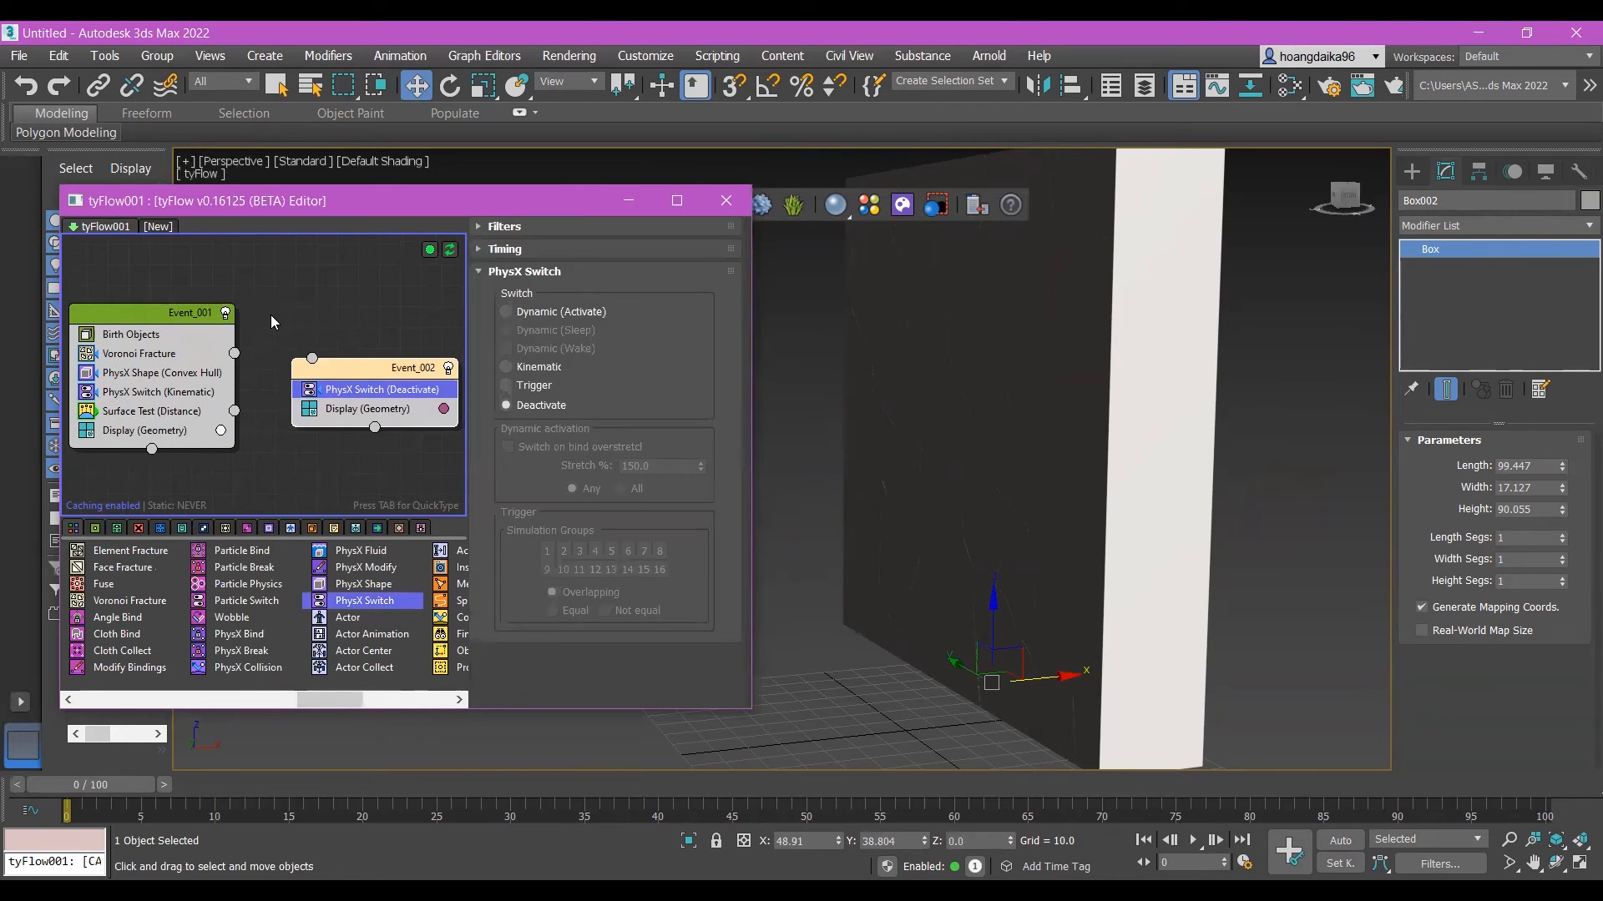
pyautogui.click(543, 311)
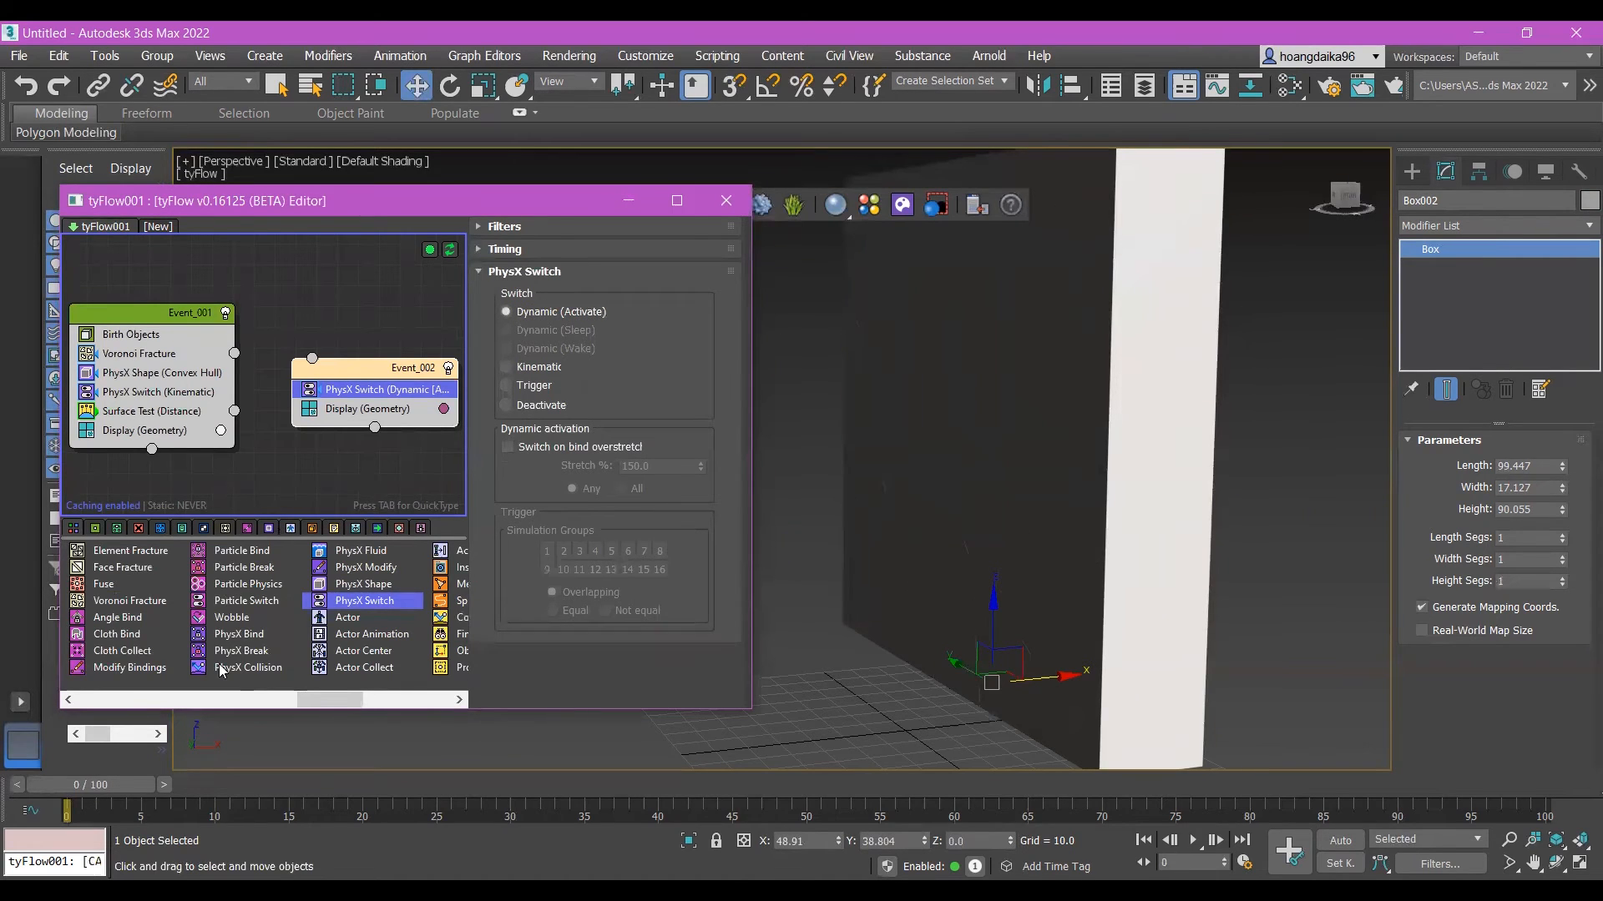
pyautogui.moveTo(264, 676); pyautogui.dragTo(399, 409)
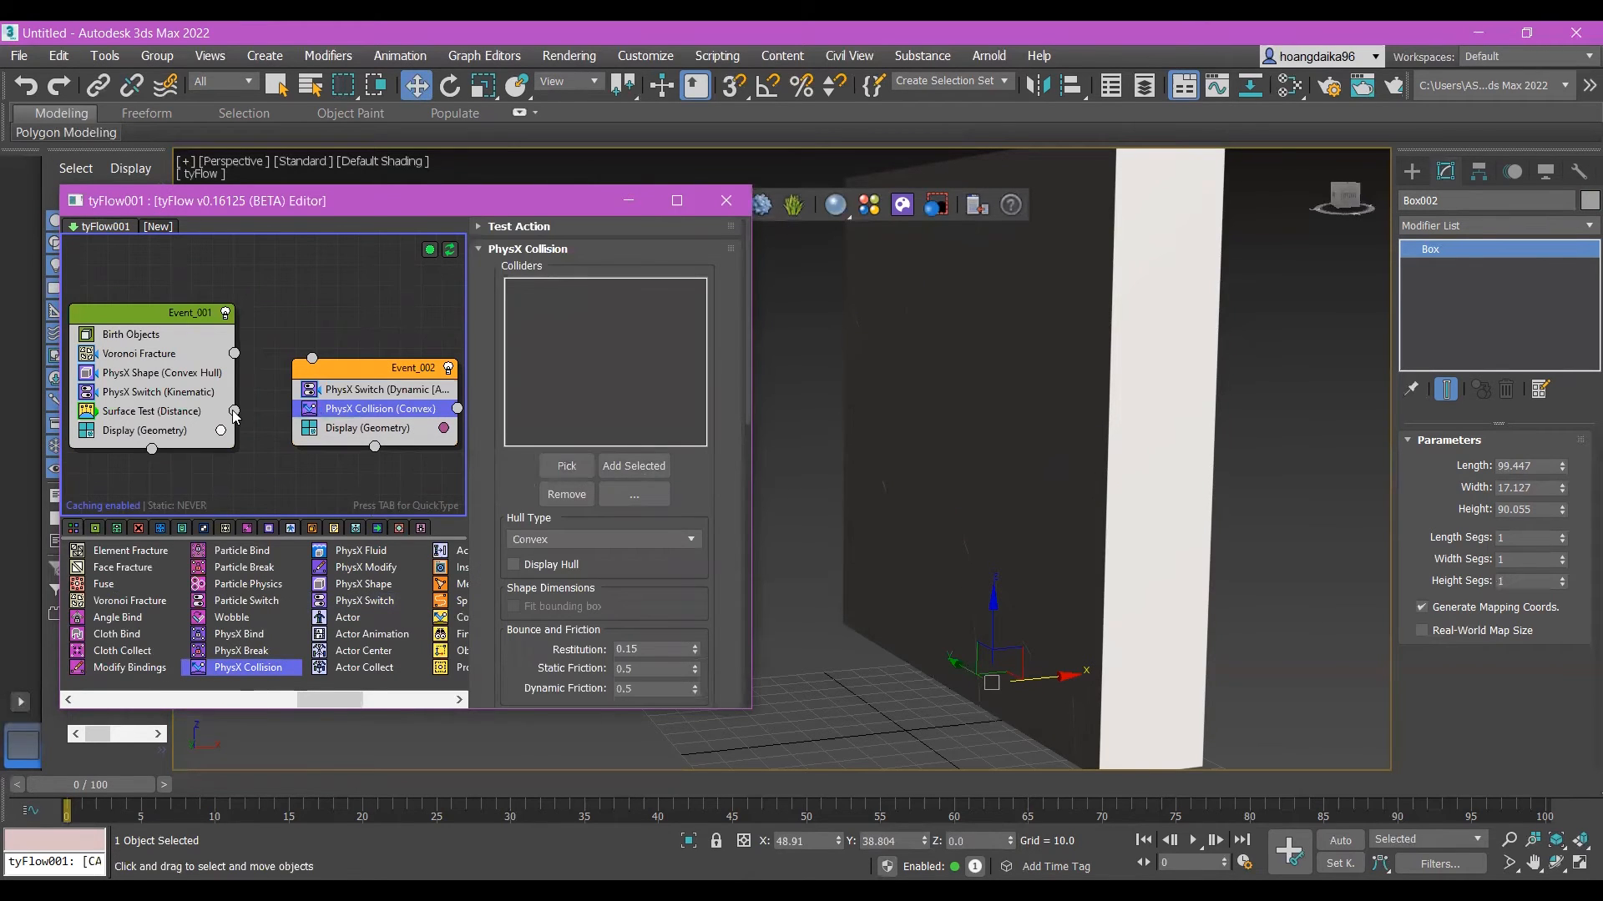
# Step: Assign Teapot001 as the object of the Surface Test in Event_001, shifting the tyFlow editor to reach the teapot
pyautogui.click(184, 394)
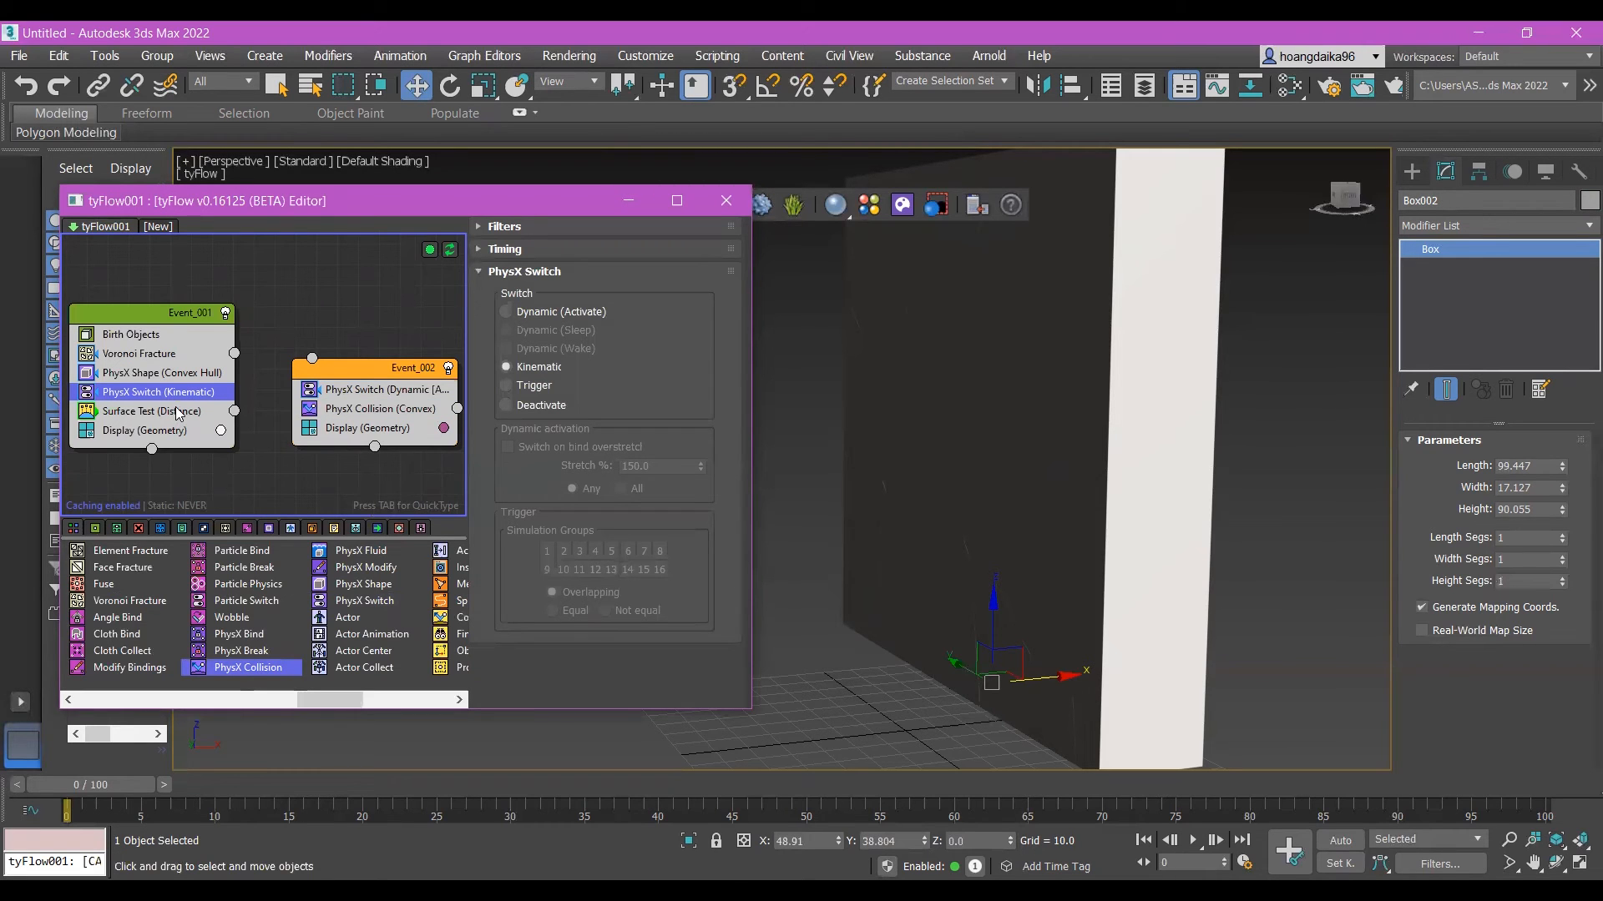
pyautogui.click(184, 377)
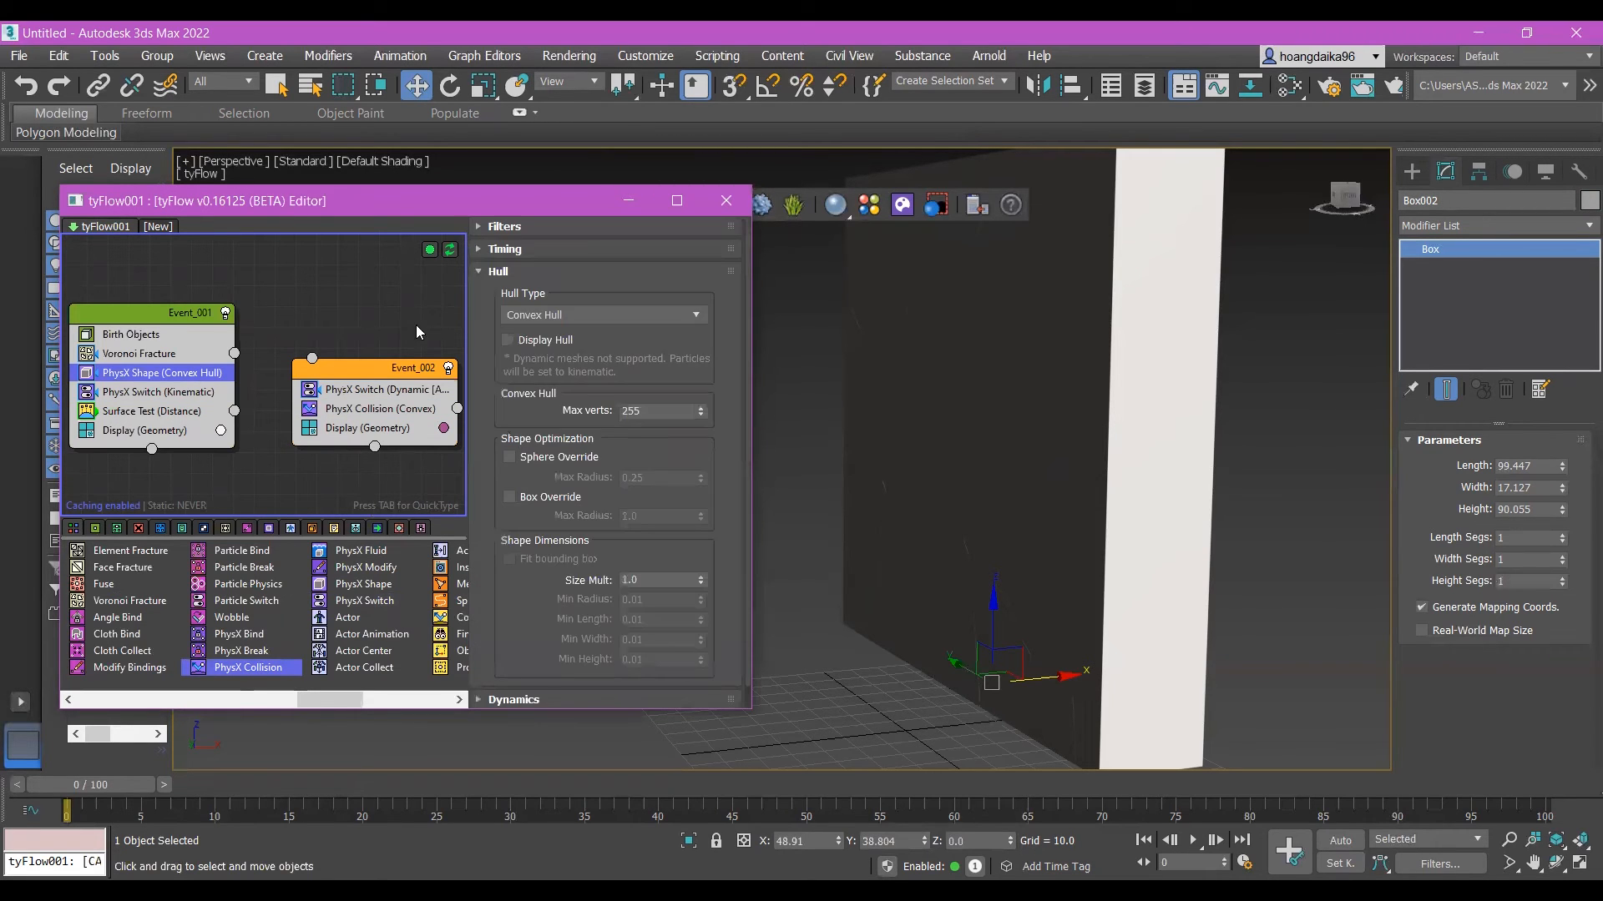
pyautogui.click(161, 413)
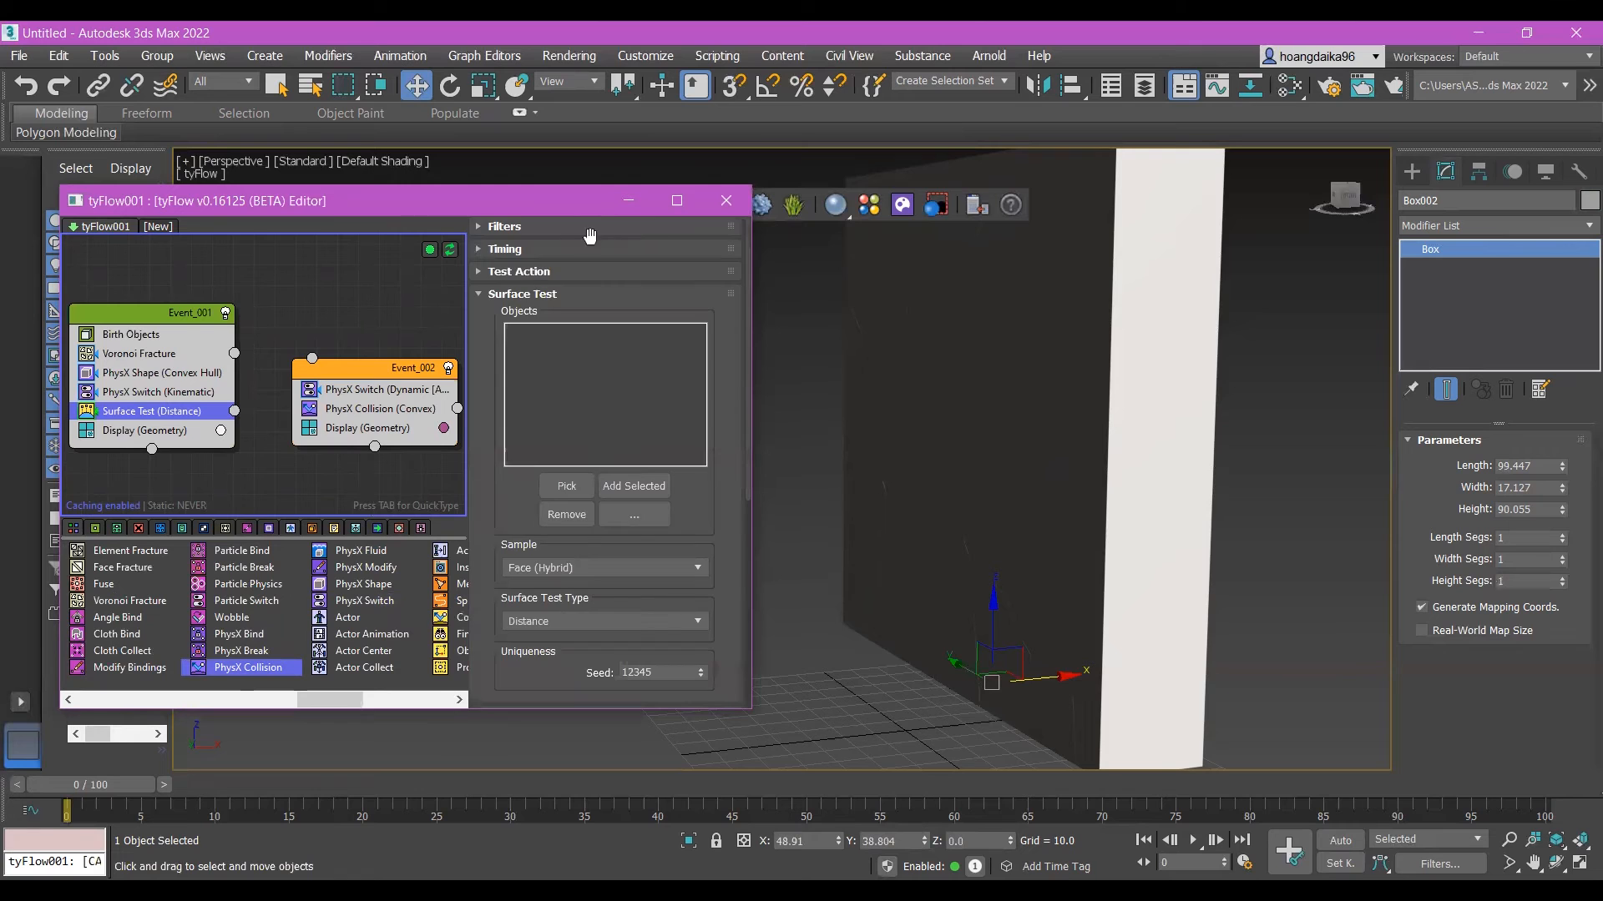
pyautogui.moveTo(559, 202); pyautogui.dragTo(1077, 243)
pyautogui.click(1084, 526)
pyautogui.click(239, 542)
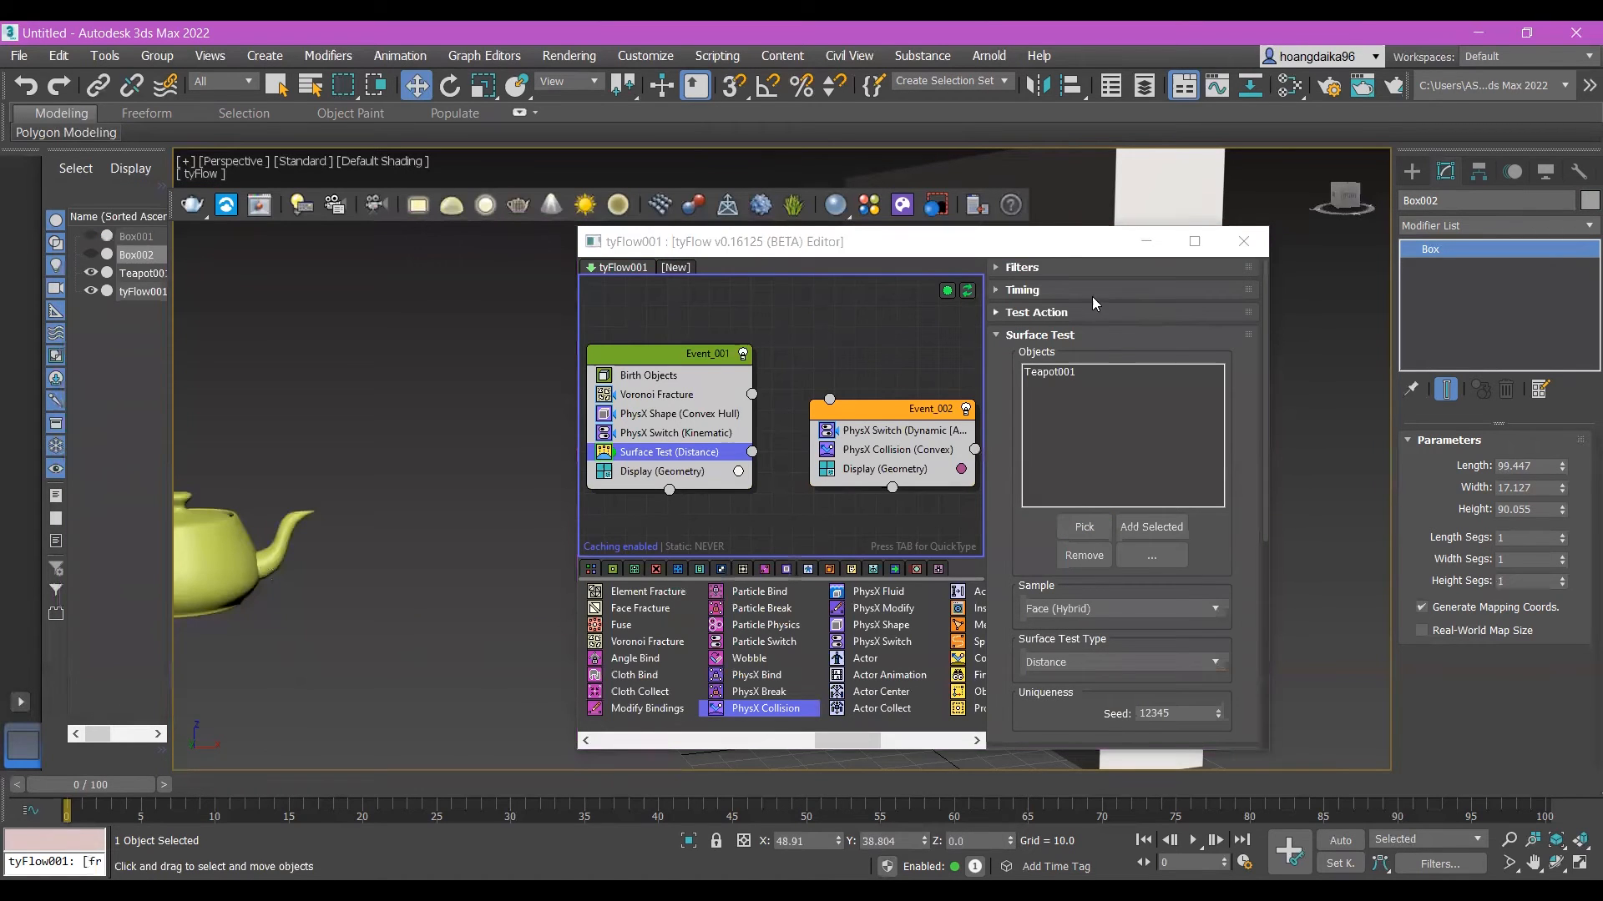
# Step: Assign Teapot001 as the collider of the PhysX Collision operator in Event_002 and shift the editor back
pyautogui.click(910, 452)
pyautogui.click(1084, 507)
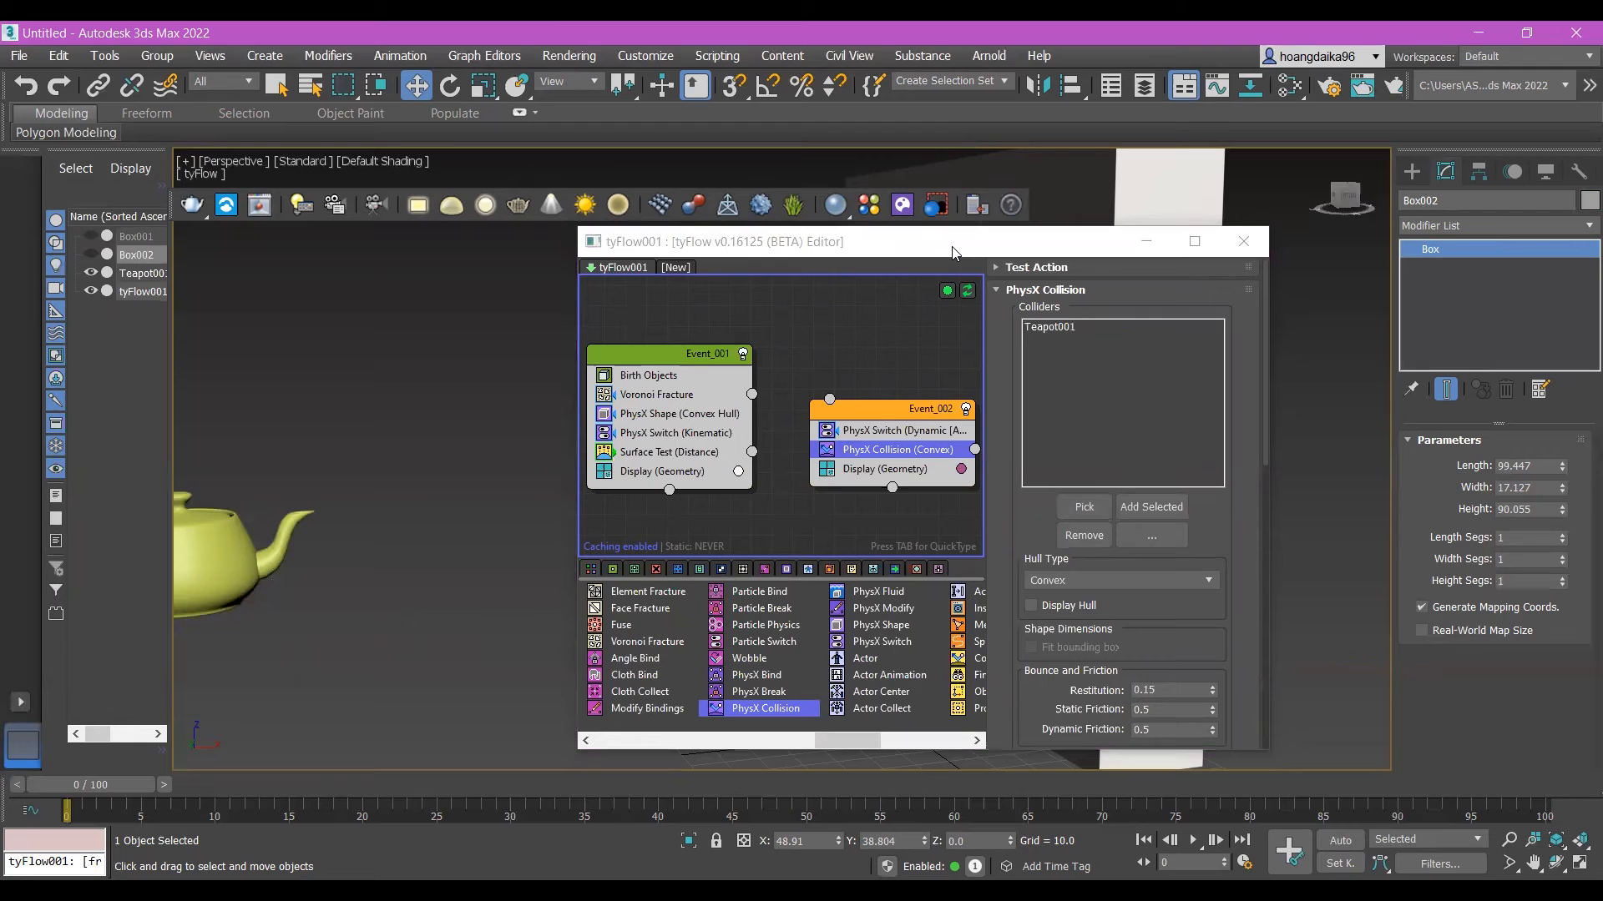
pyautogui.moveTo(668, 242); pyautogui.dragTo(238, 191)
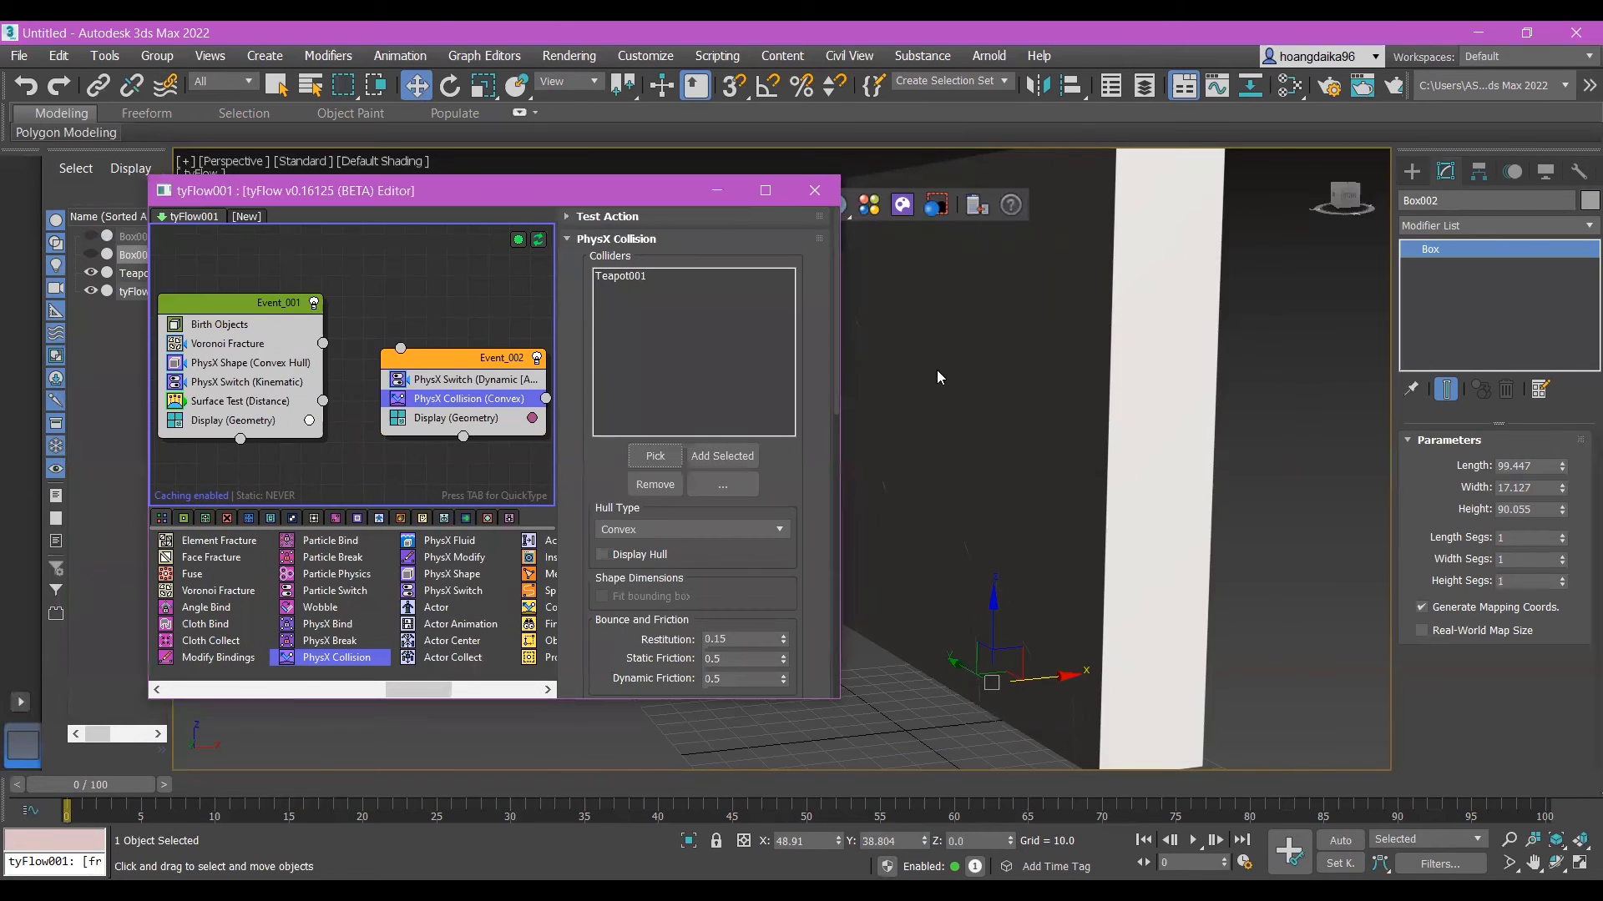
# Step: Connect the Surface Test output of Event_001 to the input of Event_002 and scrub the timeline to test the simulation
pyautogui.scroll(-5, 1050, 478)
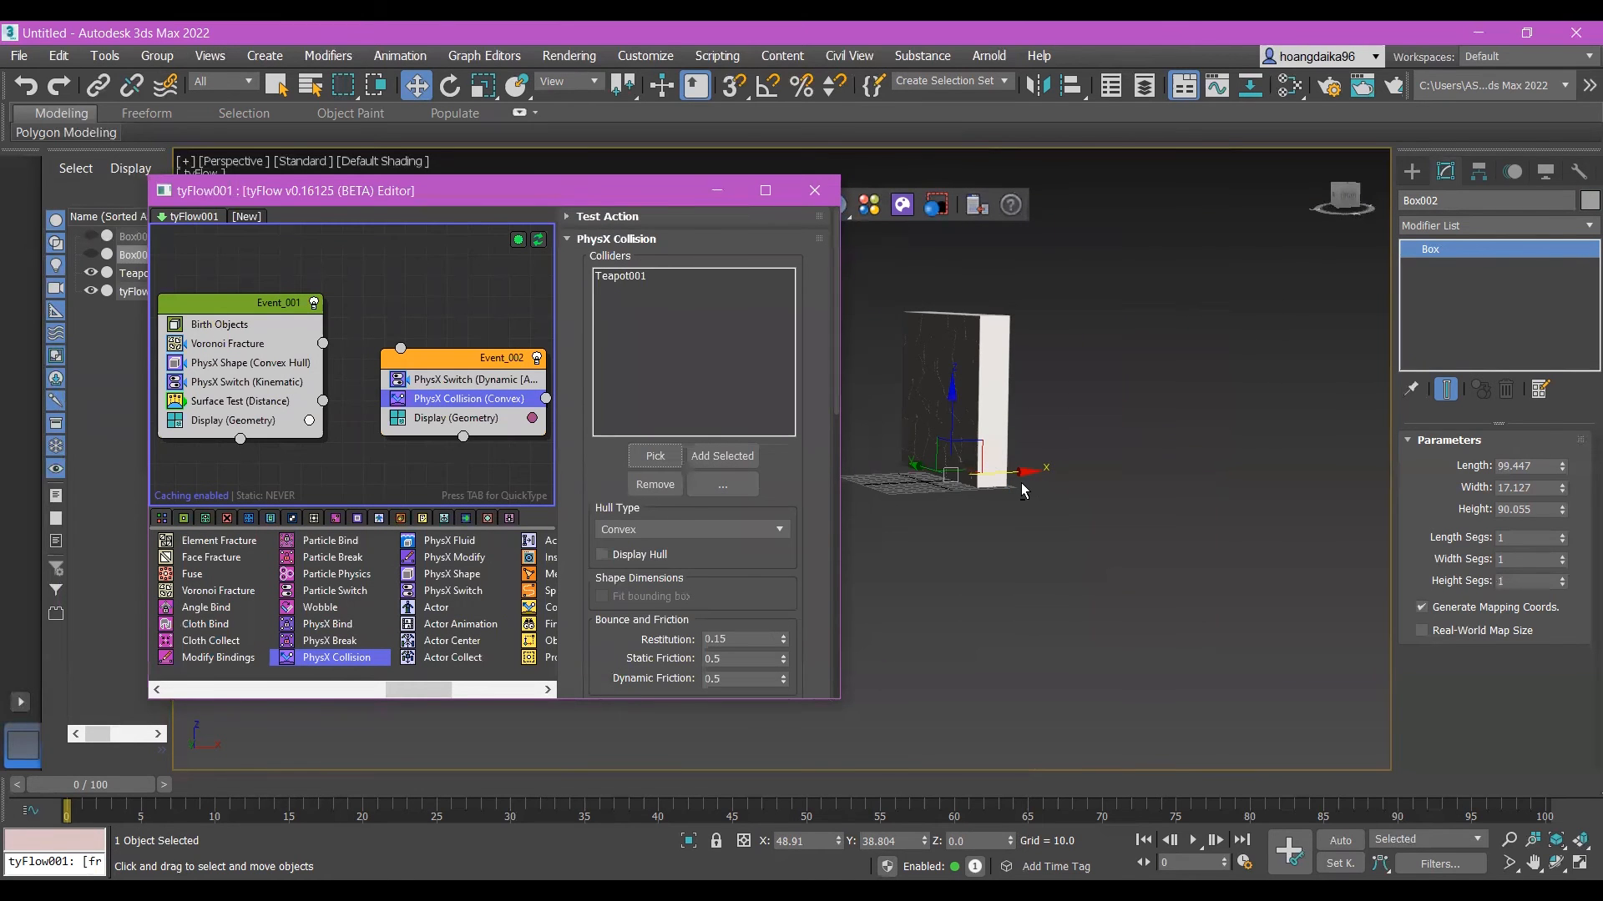
pyautogui.moveTo(882, 439); pyautogui.dragTo(1071, 433, button='middle')
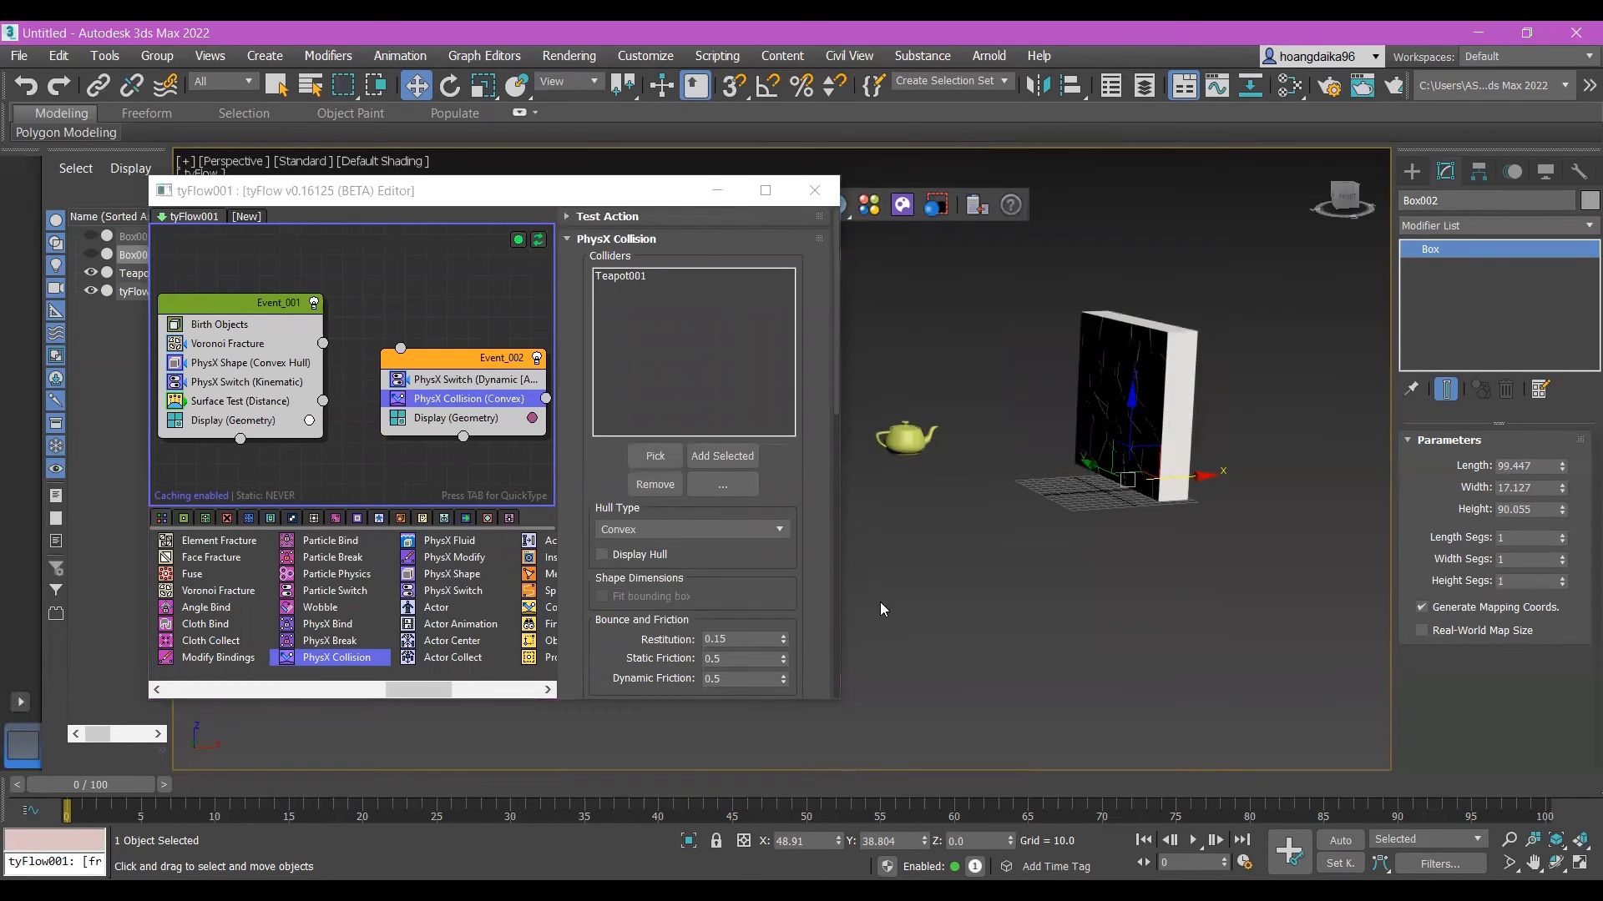
pyautogui.moveTo(105, 779); pyautogui.dragTo(103, 645)
pyautogui.press('w')
pyautogui.moveTo(322, 402); pyautogui.dragTo(401, 347)
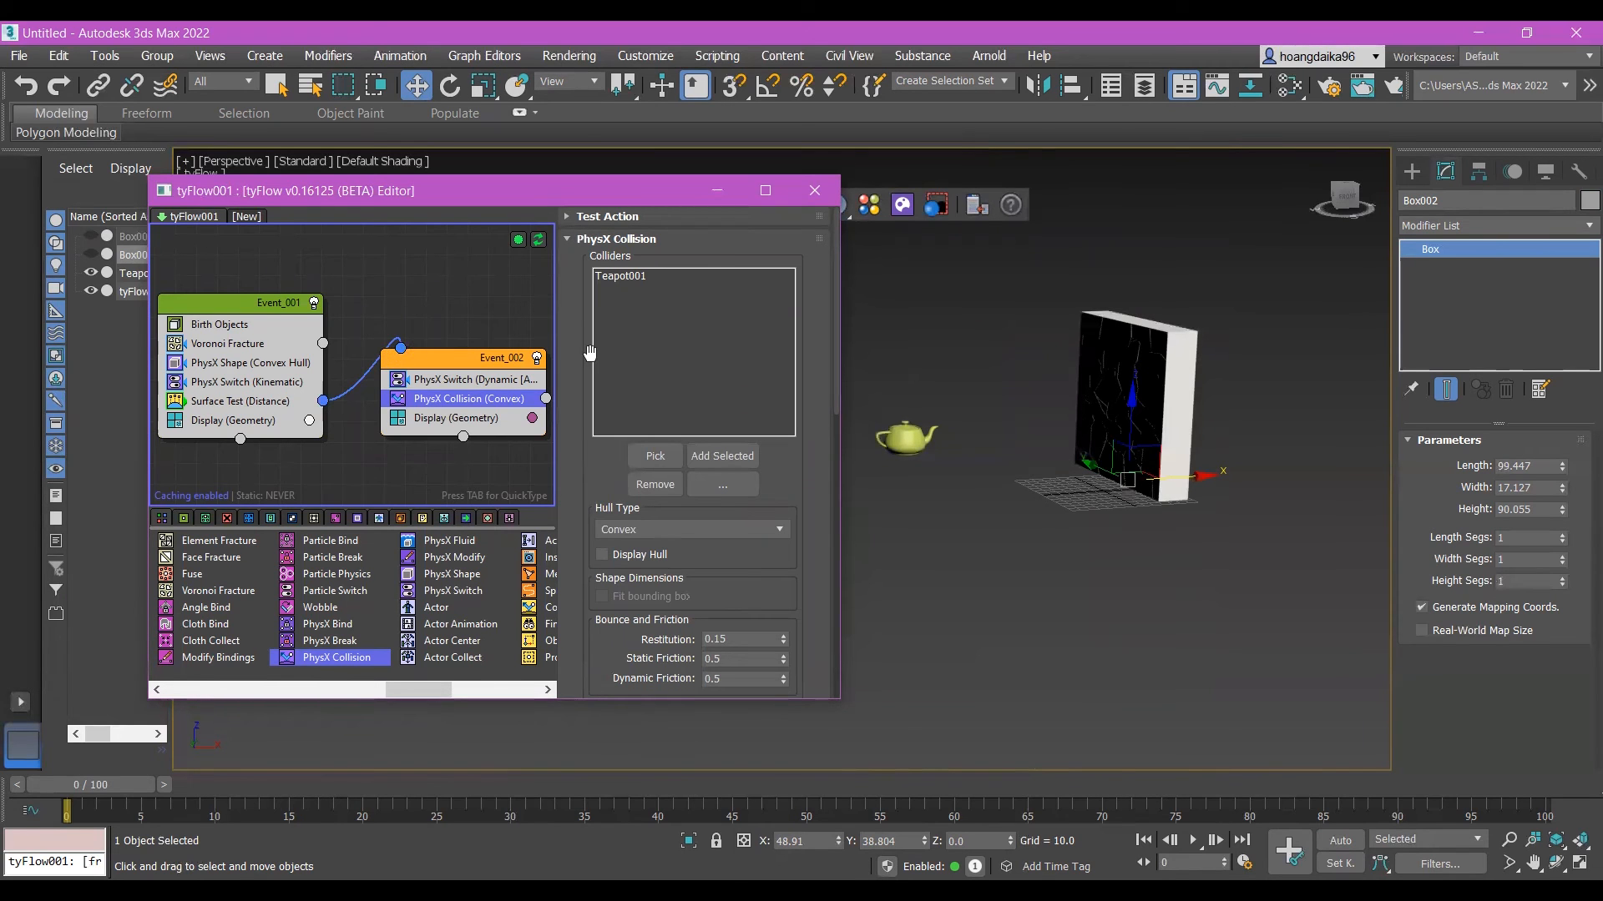
pyautogui.moveTo(120, 784); pyautogui.dragTo(7, 685)
pyautogui.press('w')
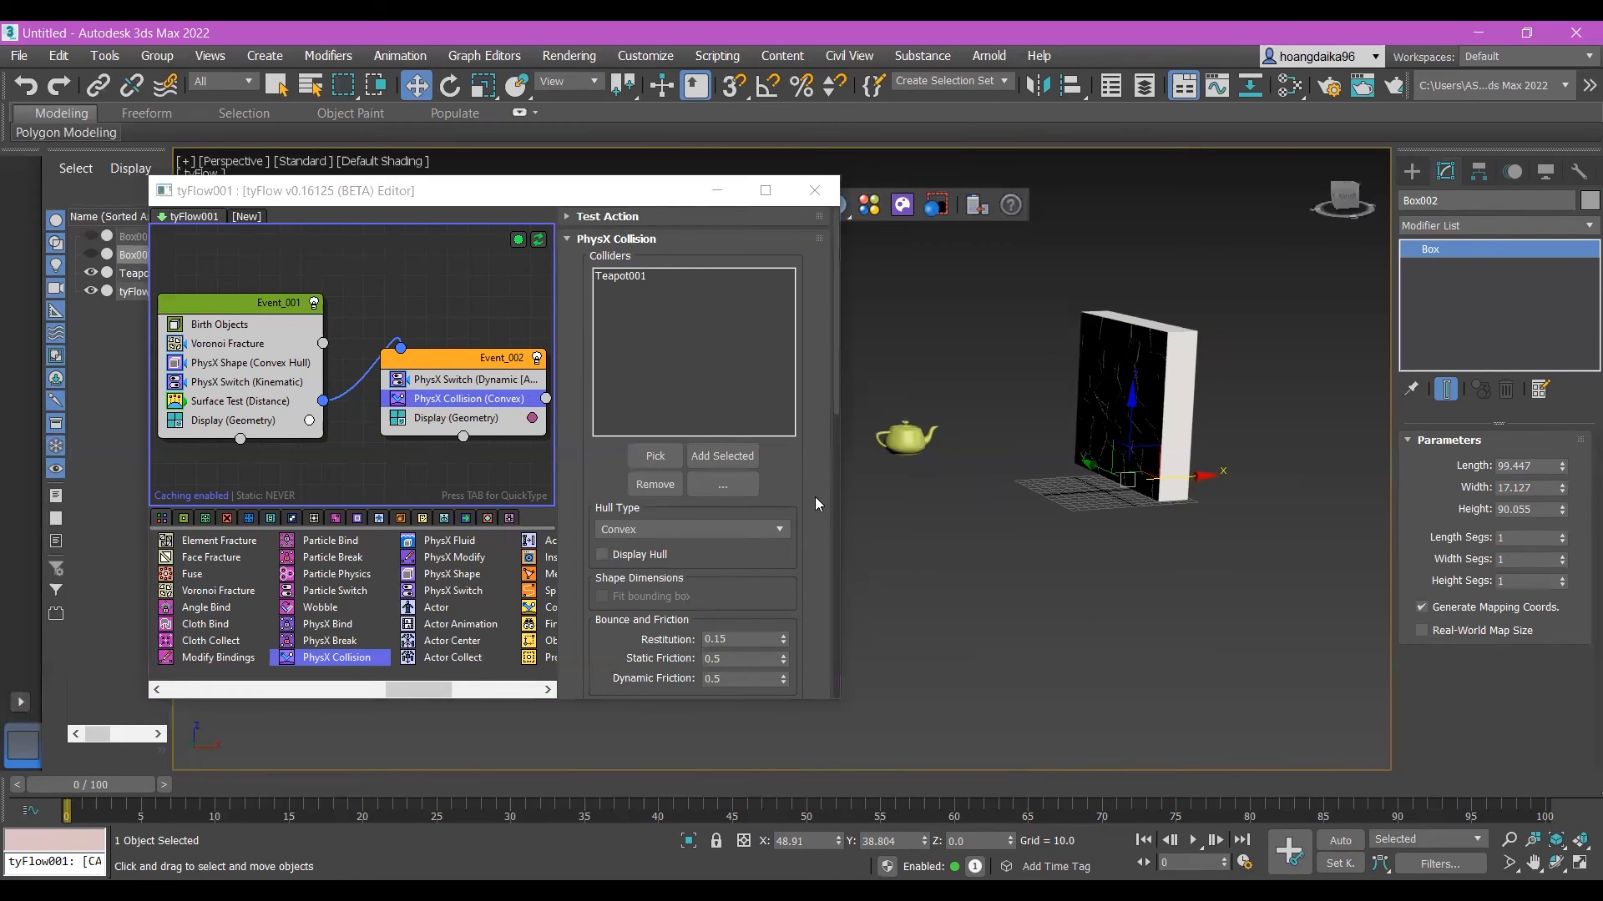
# Step: Try moving the teapot past the wall's near end and into its lower corner to test the surface trigger
pyautogui.keyDown('alt'); pyautogui.moveTo(1054, 565); pyautogui.dragTo(985, 467, button='middle'); pyautogui.keyUp('alt')
pyautogui.click(939, 451)
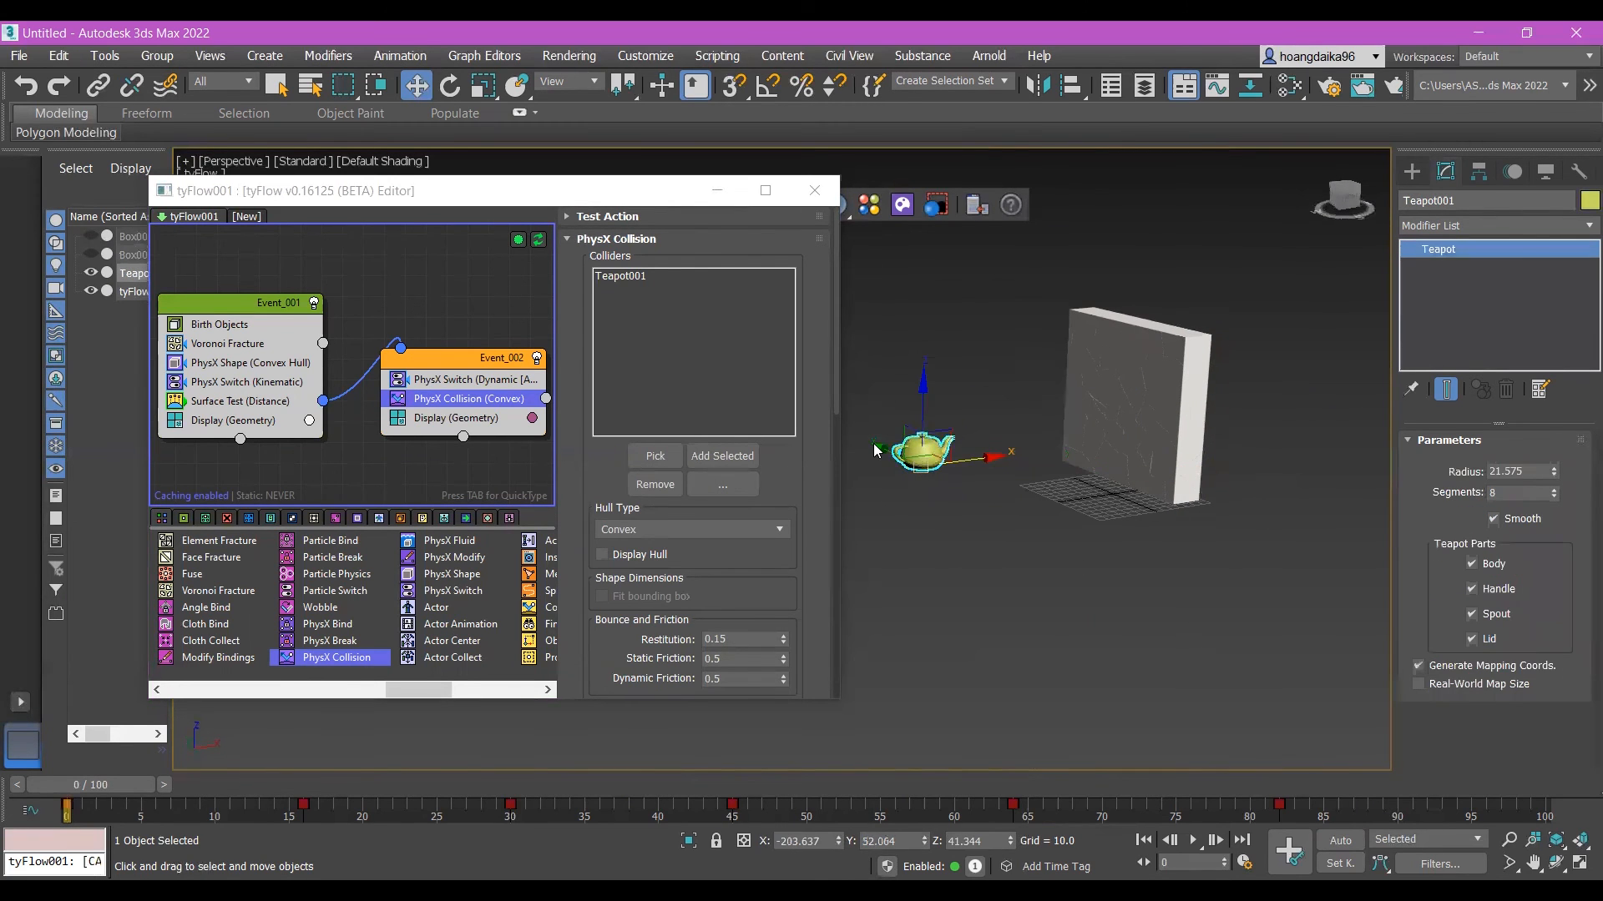
pyautogui.moveTo(881, 451); pyautogui.dragTo(1248, 470)
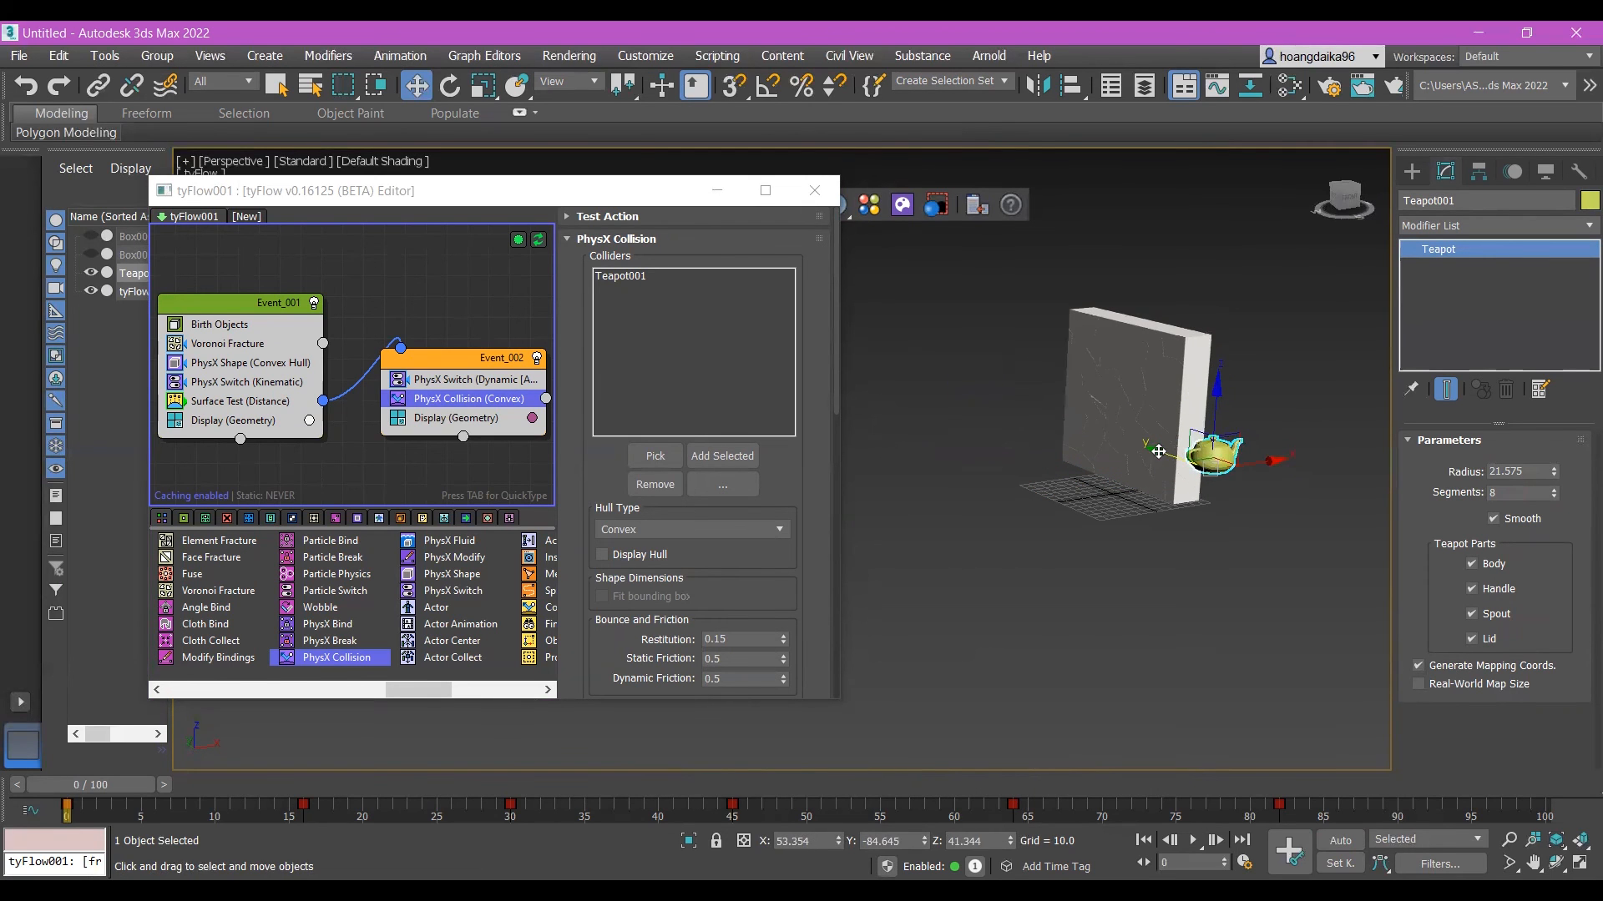
pyautogui.moveTo(1139, 442)
pyautogui.mouseDown()
pyautogui.moveTo(1006, 387)
pyautogui.moveTo(1142, 451)
pyautogui.moveTo(1074, 418)
pyautogui.moveTo(1136, 466)
pyautogui.mouseUp()
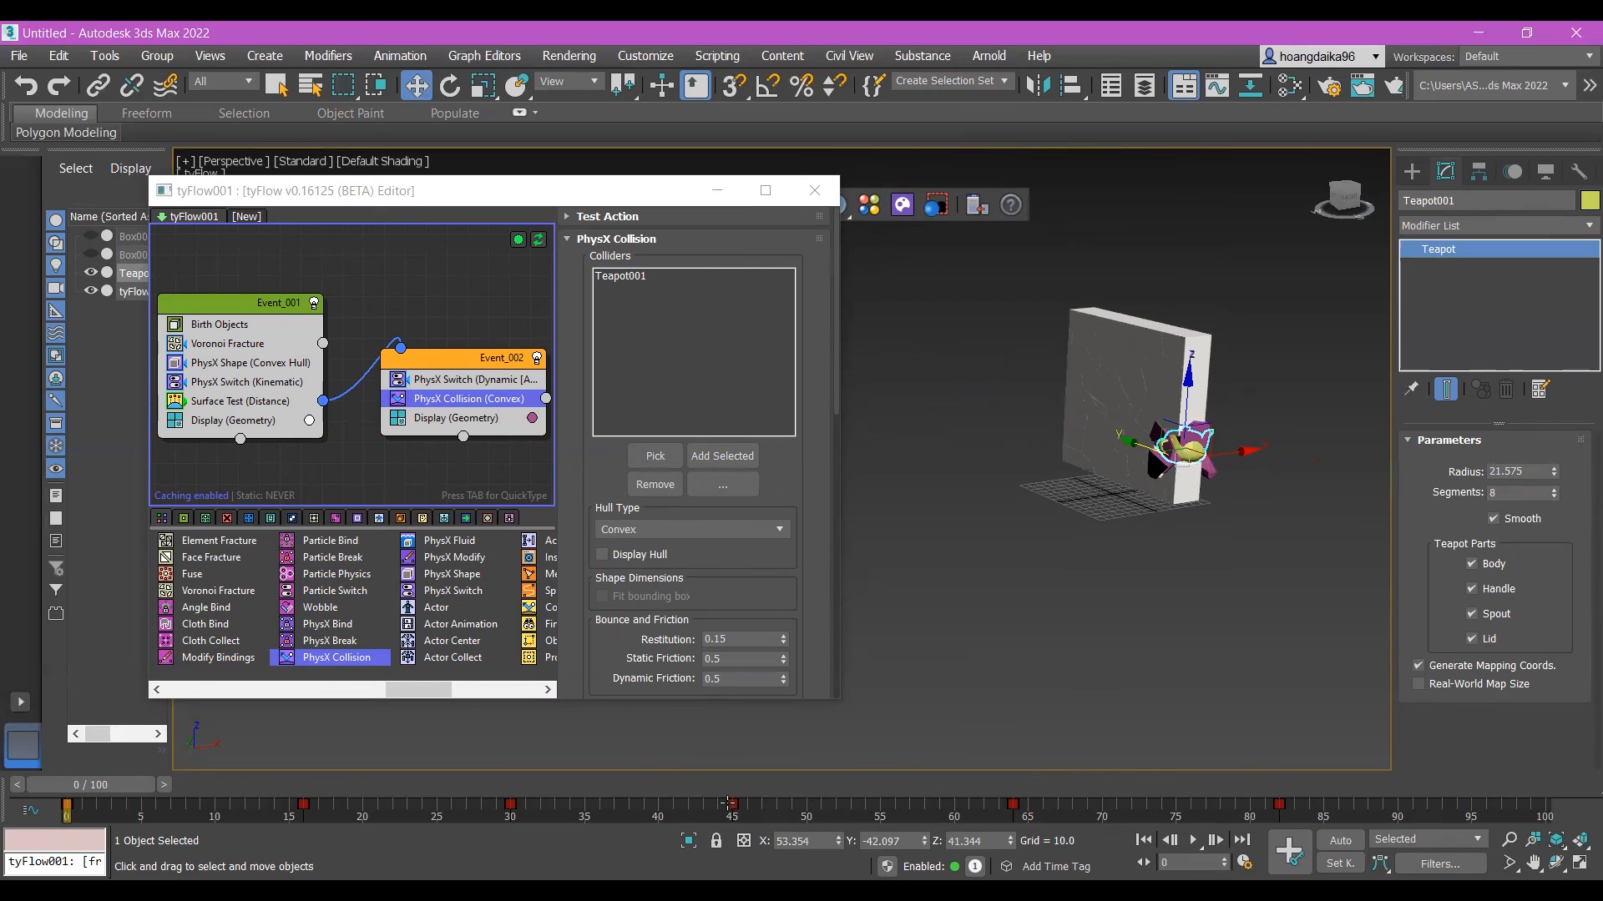
pyautogui.moveTo(98, 788); pyautogui.dragTo(351, 694)
# Step: Undo the teapot moves and the connection between the two events
pyautogui.hotkey('ctrl', 'z')
pyautogui.hotkey('ctrl', 'z')
pyautogui.hotkey('ctrl', 'z')
pyautogui.hotkey('ctrl', 'z')
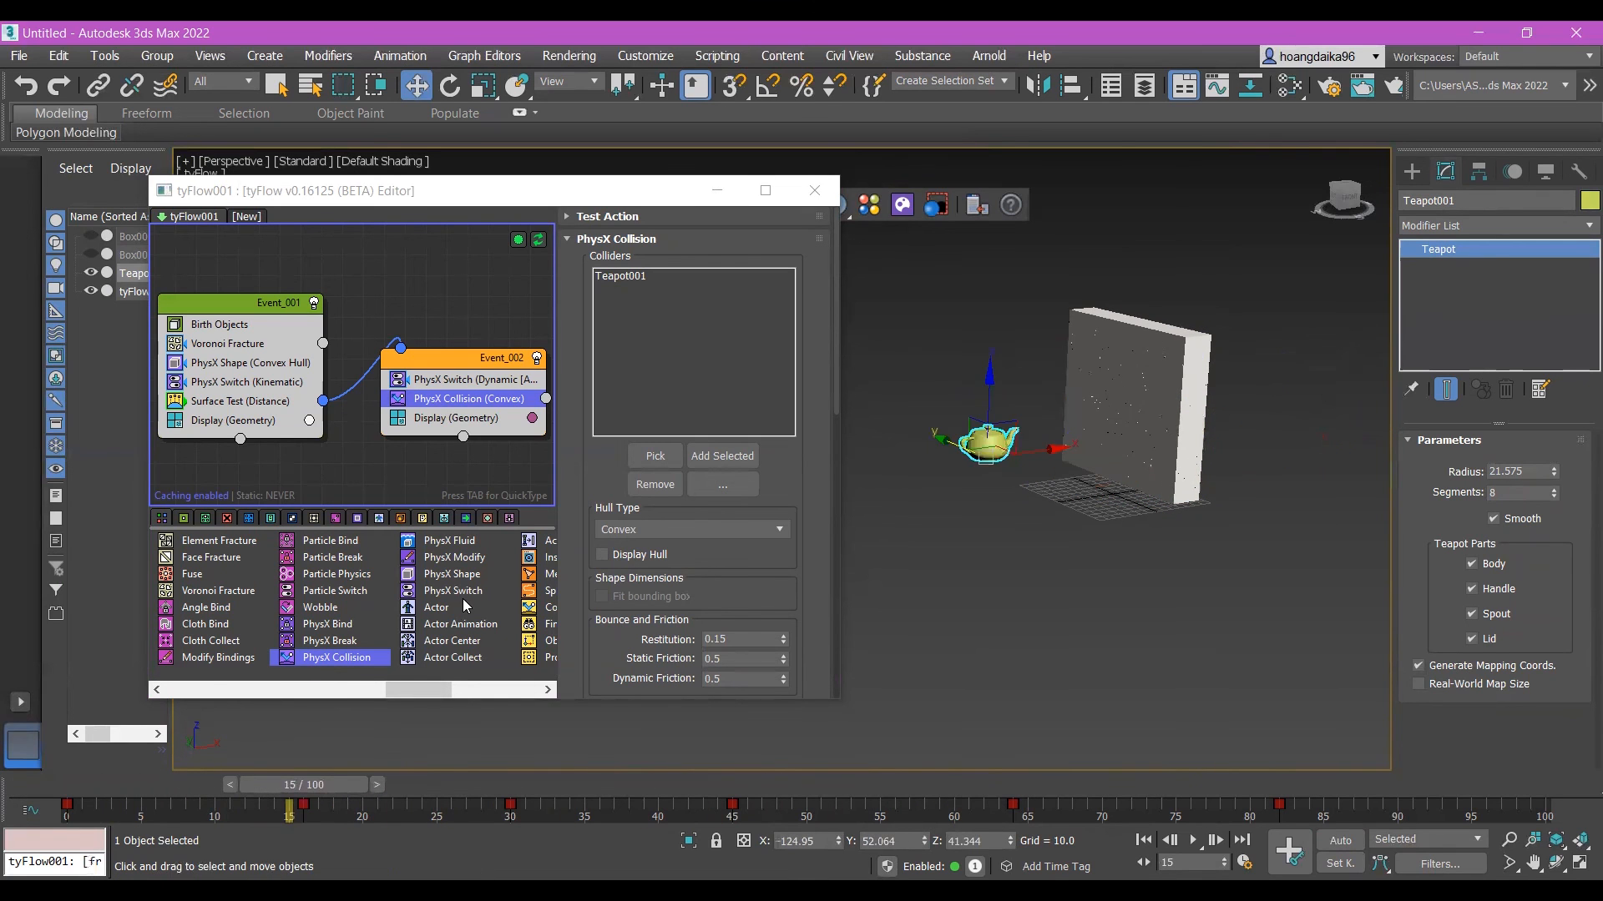
pyautogui.hotkey('ctrl', 'z')
pyautogui.hotkey('ctrl', 'z')
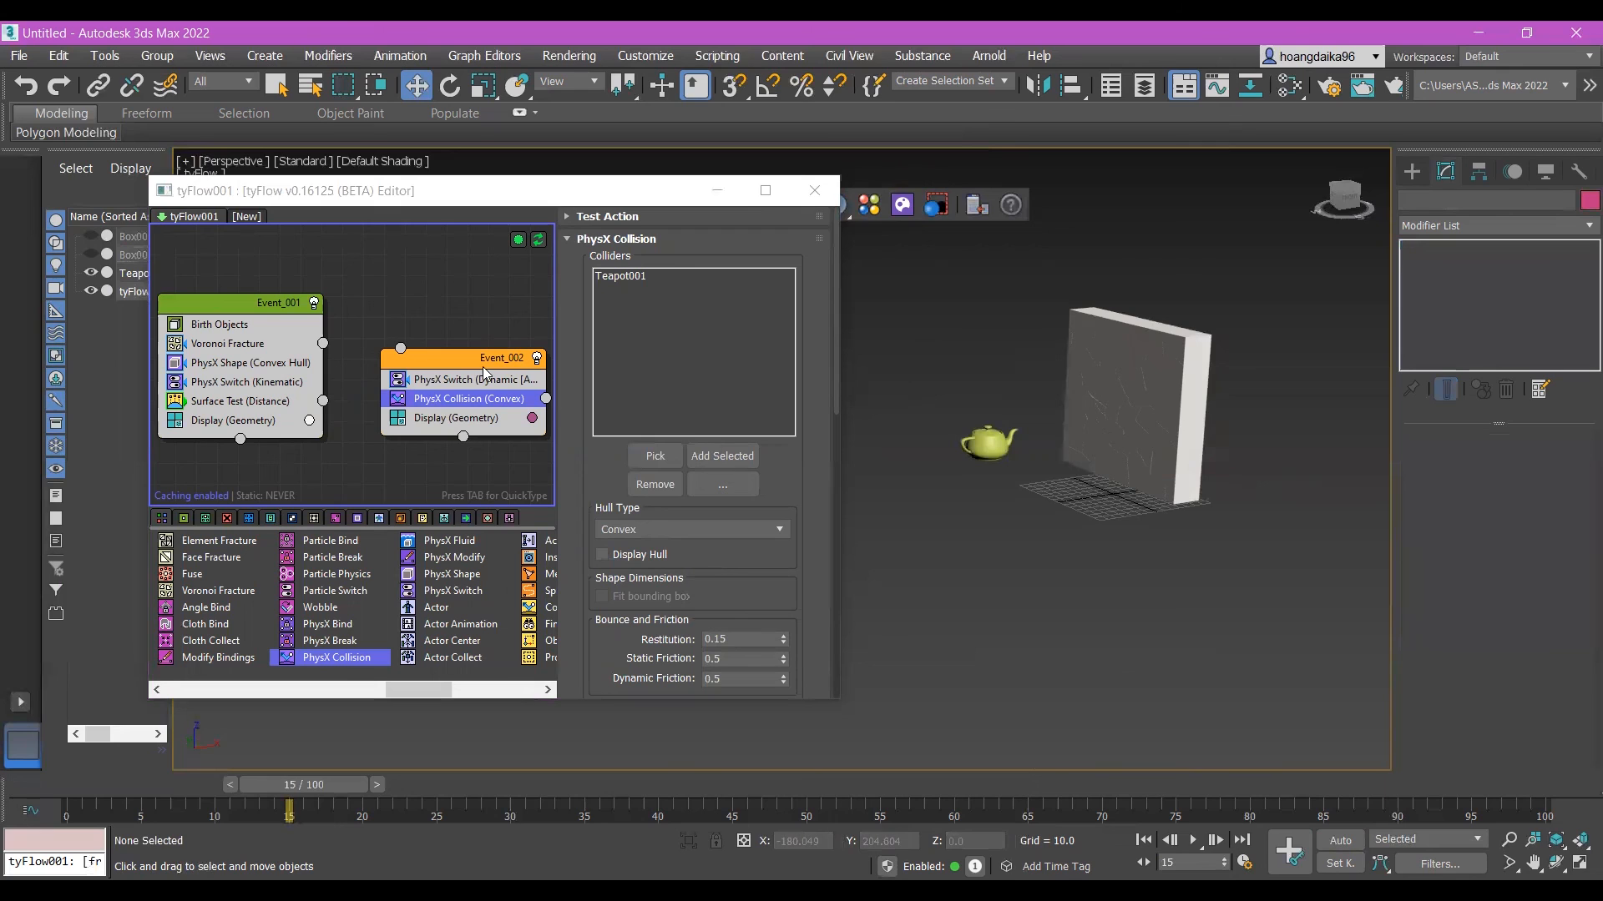
# Step: Connect the Surface Test output to the input of Event_002 again and play the animation
pyautogui.moveTo(323, 400); pyautogui.dragTo(401, 347)
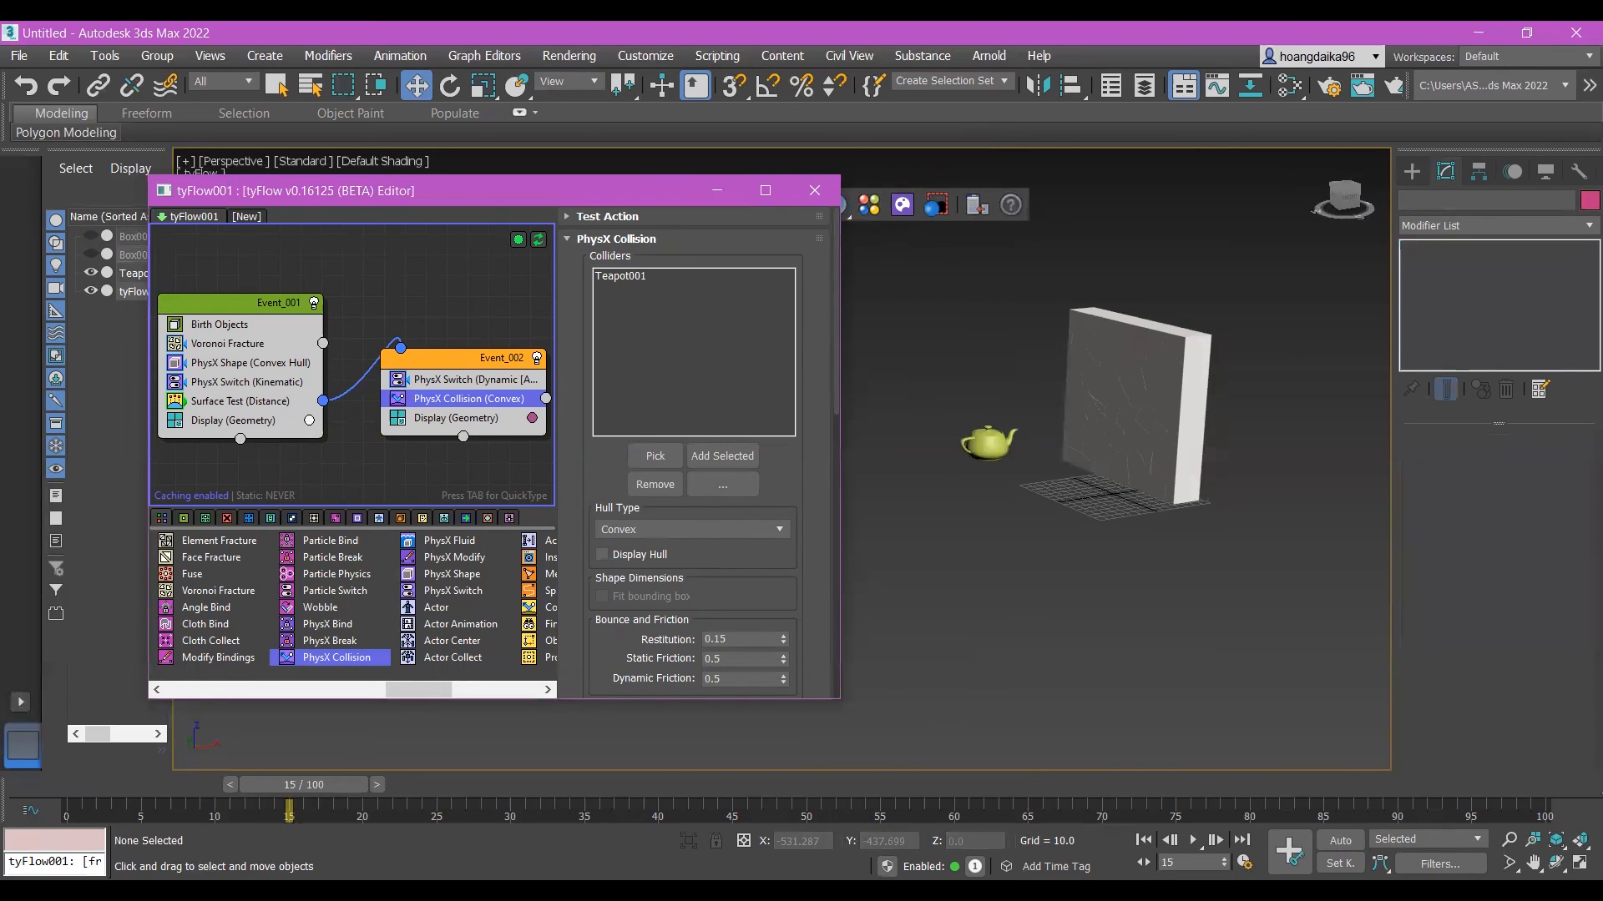
pyautogui.click(1294, 643)
pyautogui.press('/')
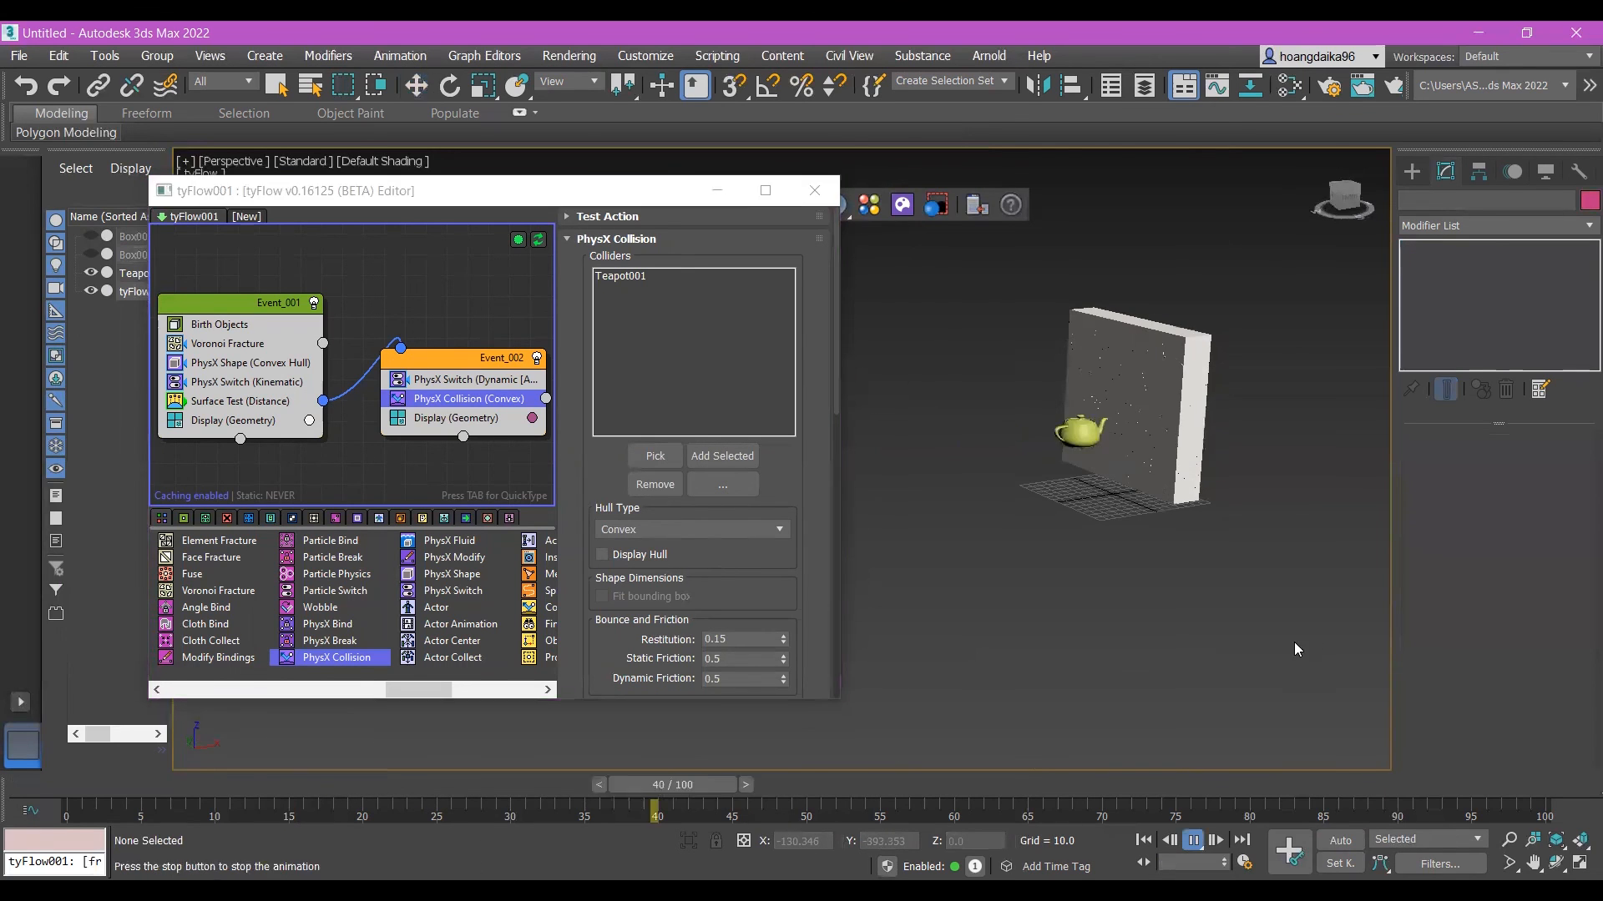